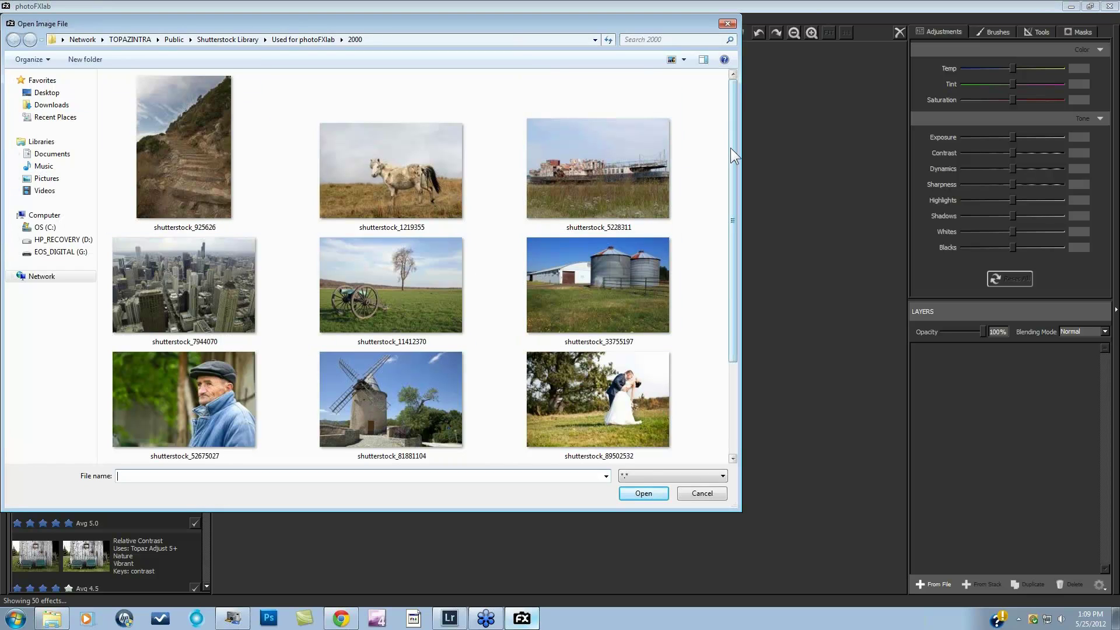
Step: Open the wedding couple photo shutterstock_89502532 from the 2000 folder
{"action": "left_click_drag", "start_coordinate": [732, 149], "coordinate": [732, 204]}
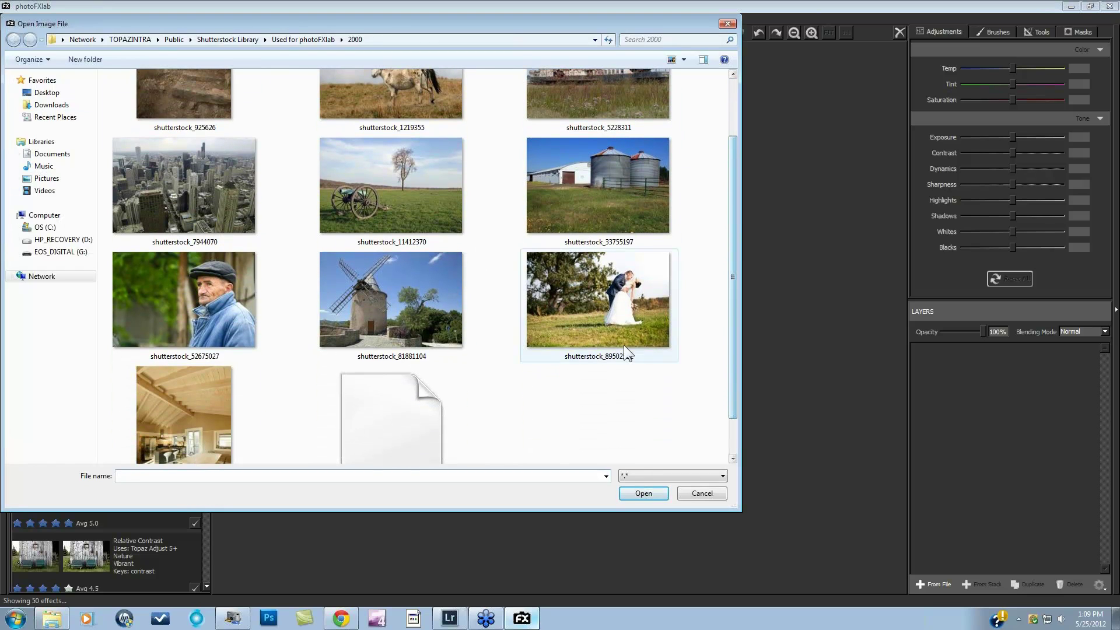
{"action": "left_click", "coordinate": [604, 295]}
{"action": "left_click", "coordinate": [646, 494]}
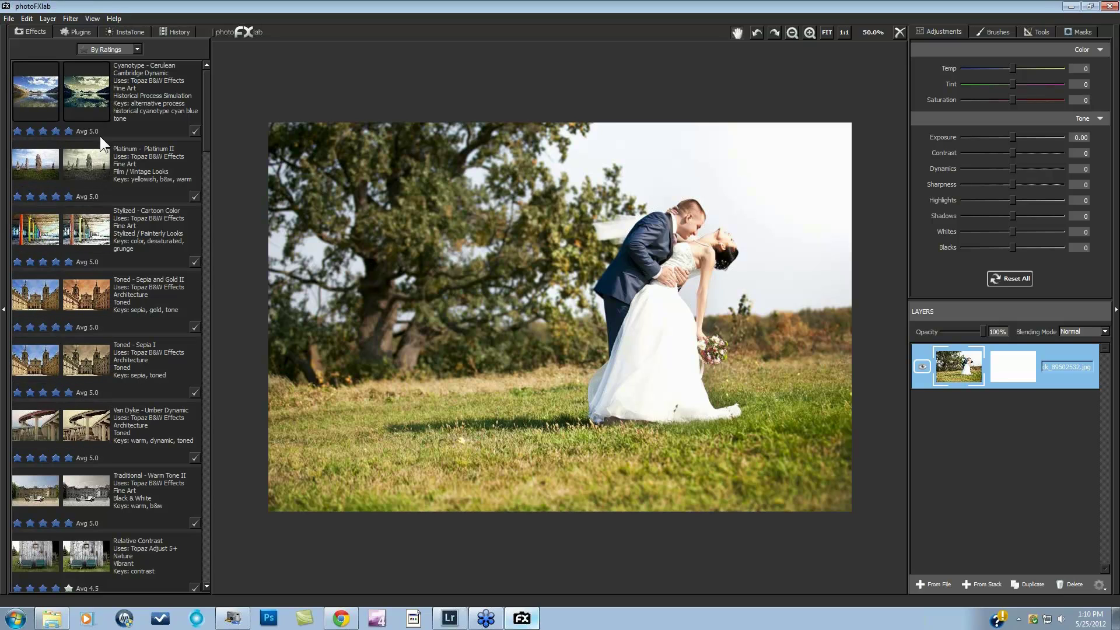
Step: Preview the Van Dyke - Umber Dynamic effect, turn off Auto Preview, and show the Toned - Sepia I sample
{"action": "left_click", "coordinate": [109, 49]}
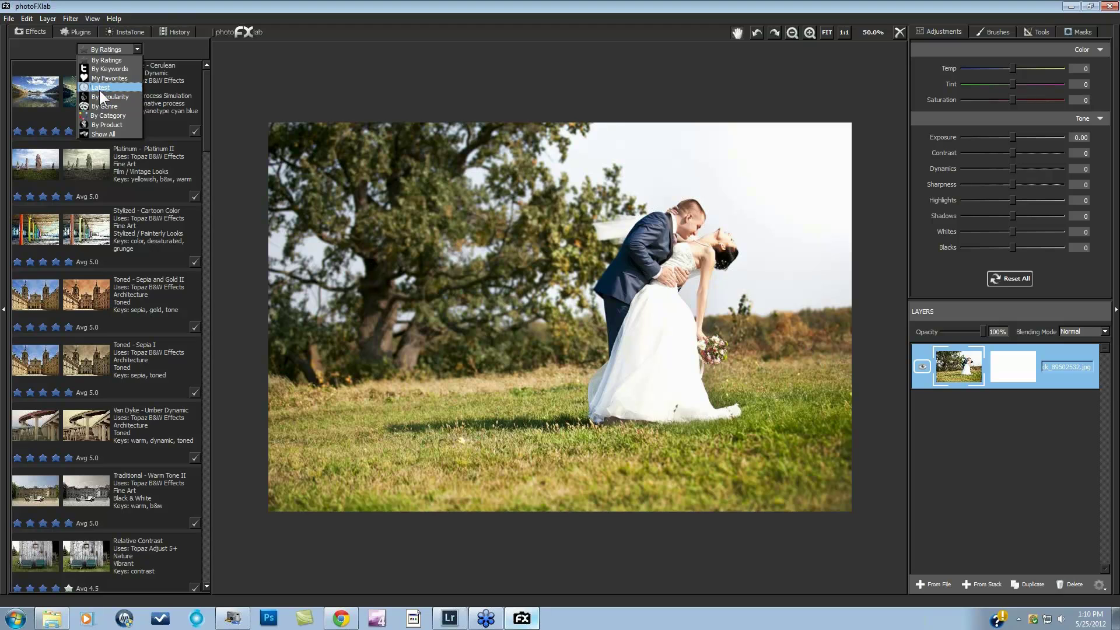
{"action": "left_click", "coordinate": [55, 48]}
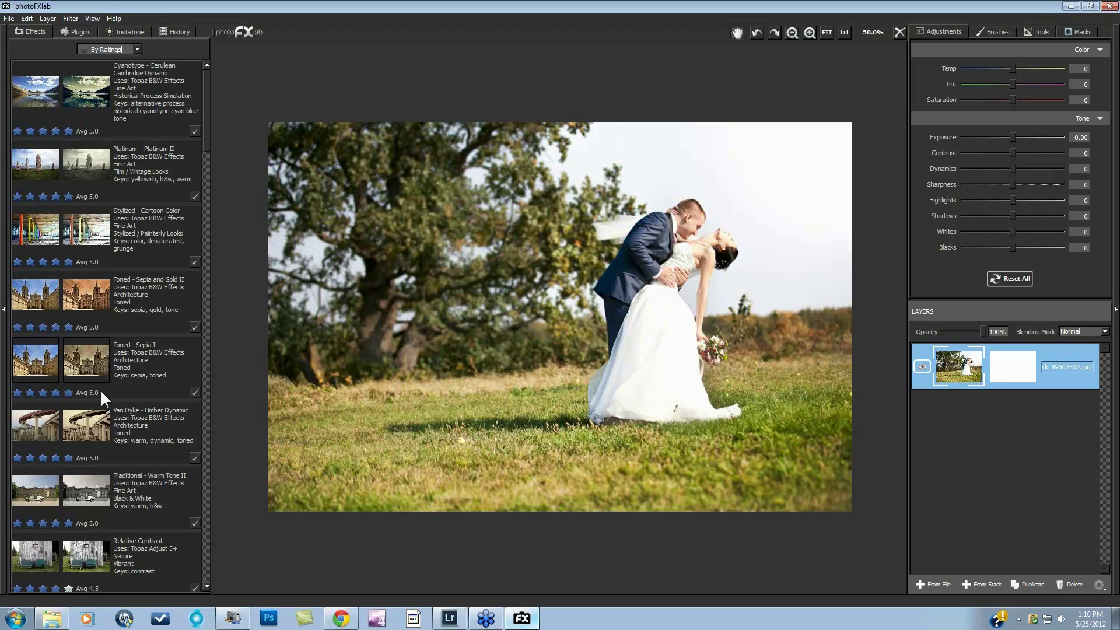
{"action": "left_click", "coordinate": [86, 419]}
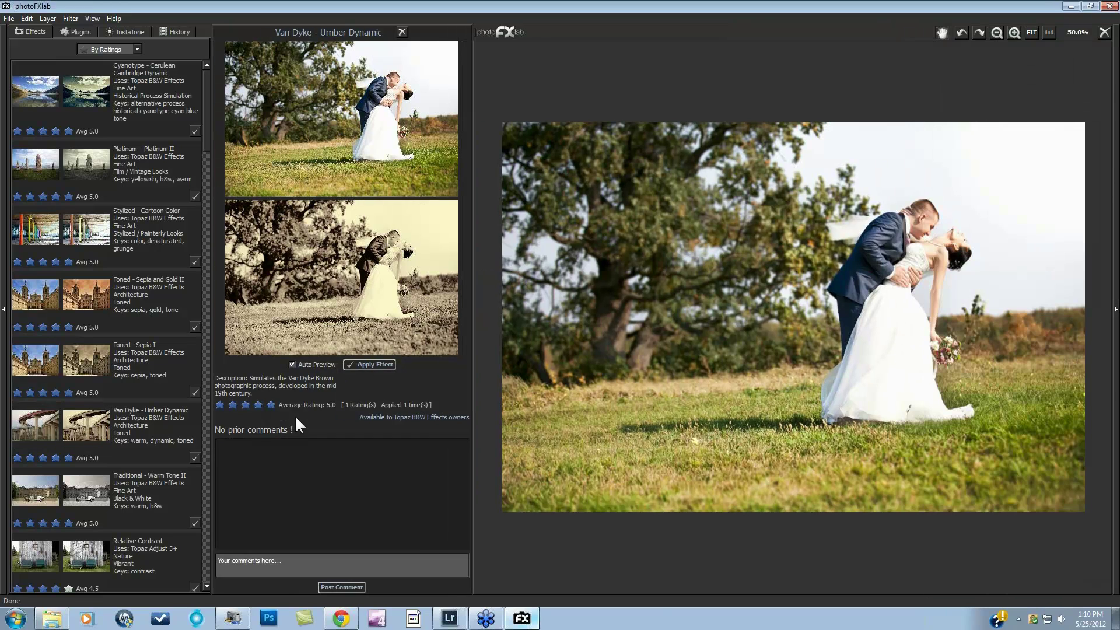
{"action": "left_click", "coordinate": [292, 364]}
{"action": "left_click", "coordinate": [127, 394]}
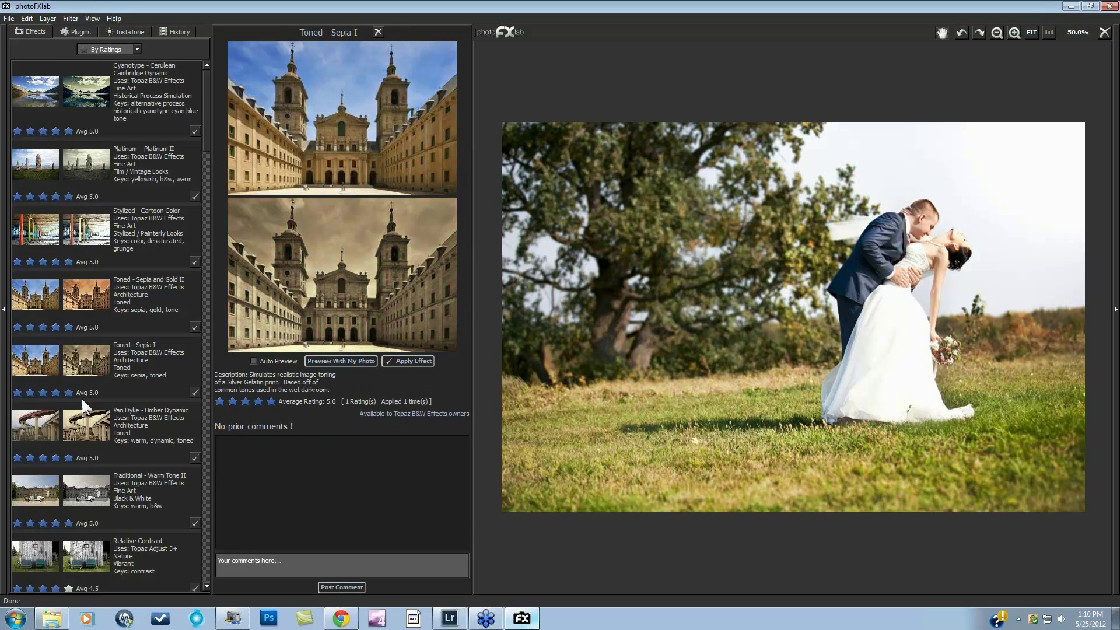
Step: Preview the Van Dyke - Umber Dynamic effect on the wedding photo and turn on Auto Preview
{"action": "left_click", "coordinate": [79, 421]}
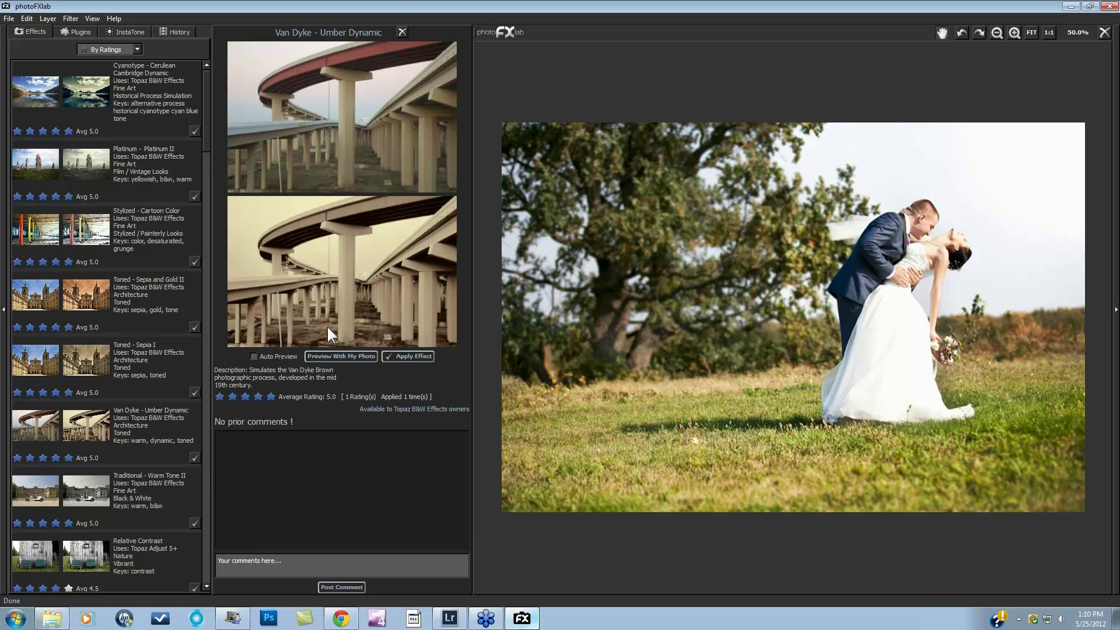
{"action": "left_click", "coordinate": [336, 355]}
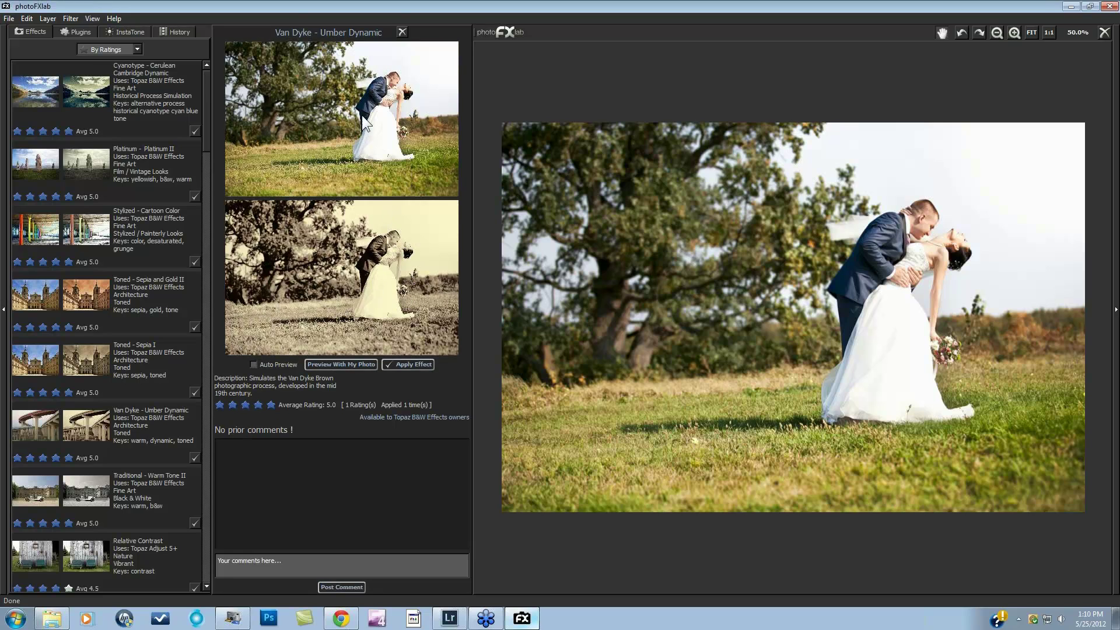
{"action": "left_click", "coordinate": [252, 363]}
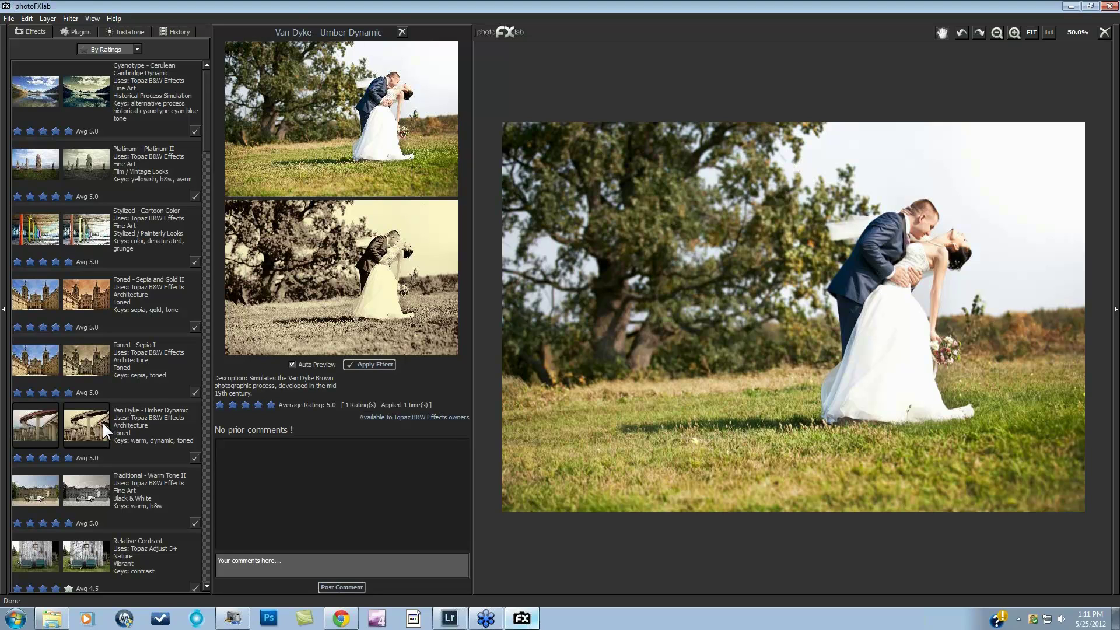
Step: Search the effects library by keyword for "grunge"
{"action": "left_click", "coordinate": [137, 49]}
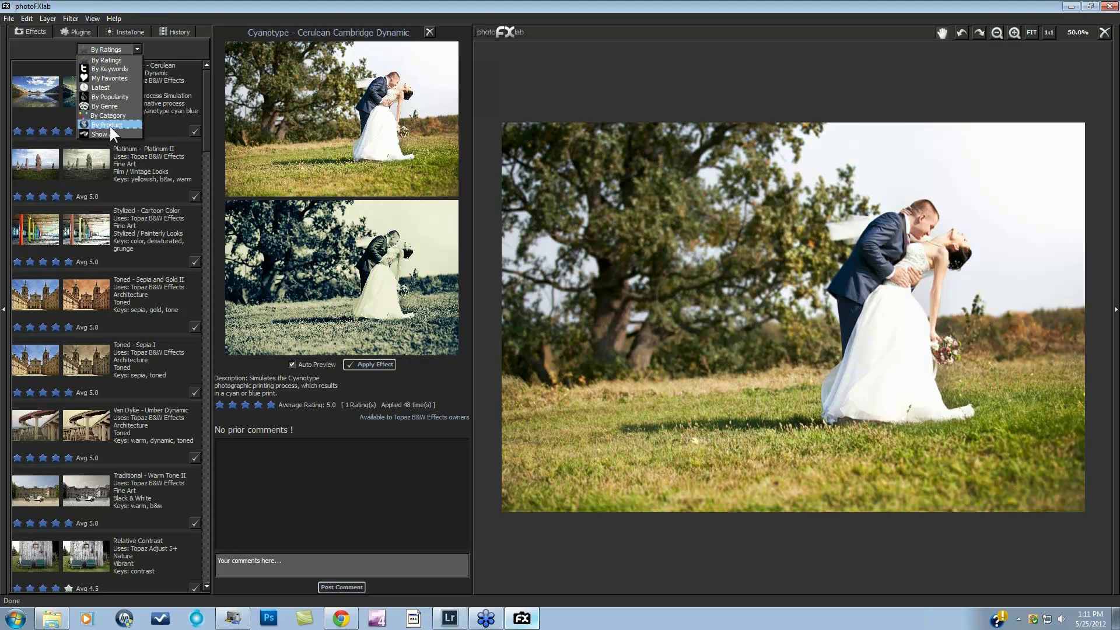
{"action": "left_click", "coordinate": [107, 68]}
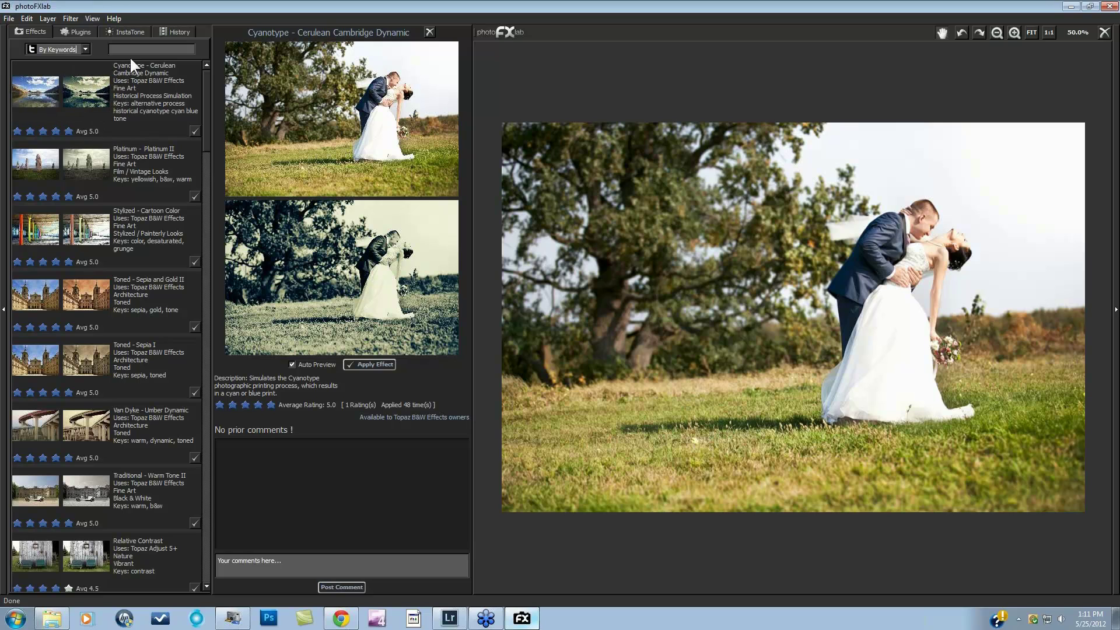
{"action": "type", "text": "grunge"}
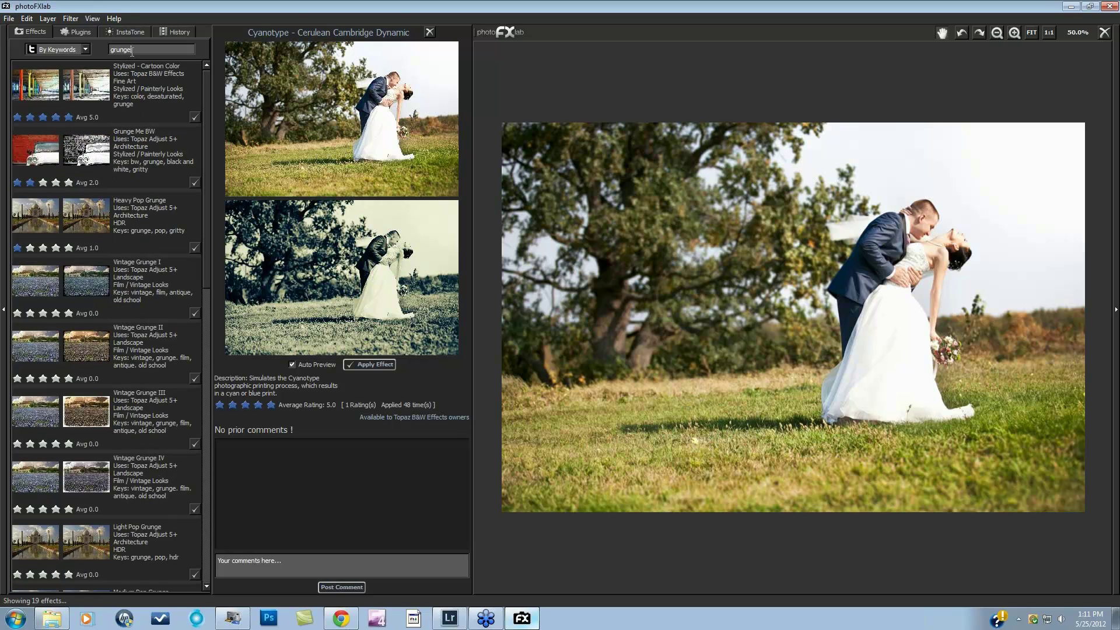
Step: Preview grunge effects on the photo, including Grunge Me BW, Heavy Pop Grunge and Gritty I
{"action": "left_click", "coordinate": [142, 69]}
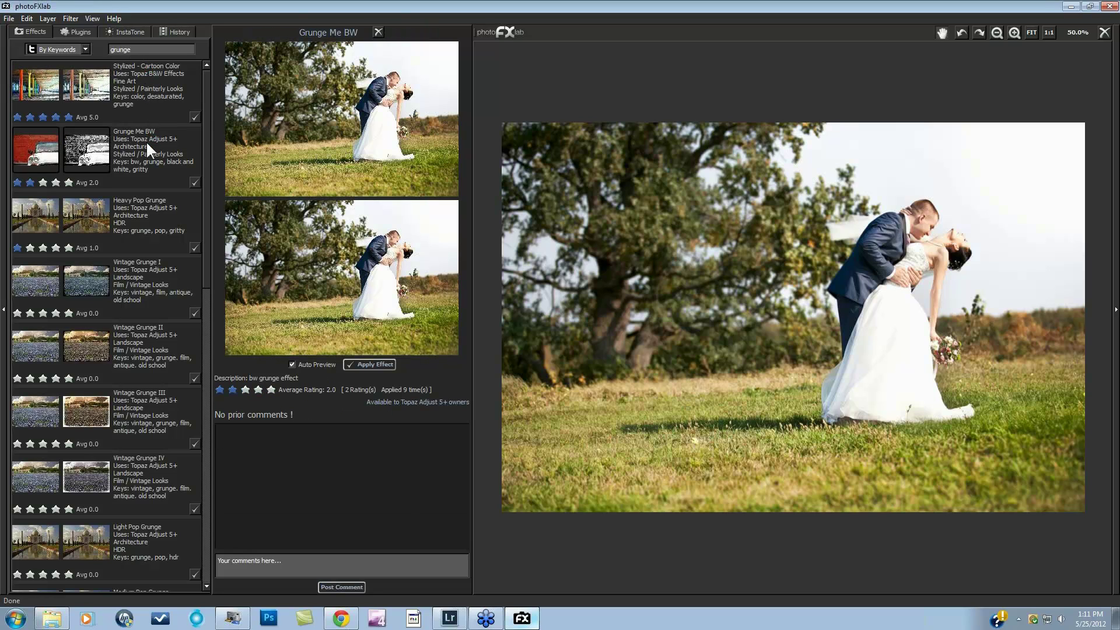
{"action": "left_click", "coordinate": [143, 206]}
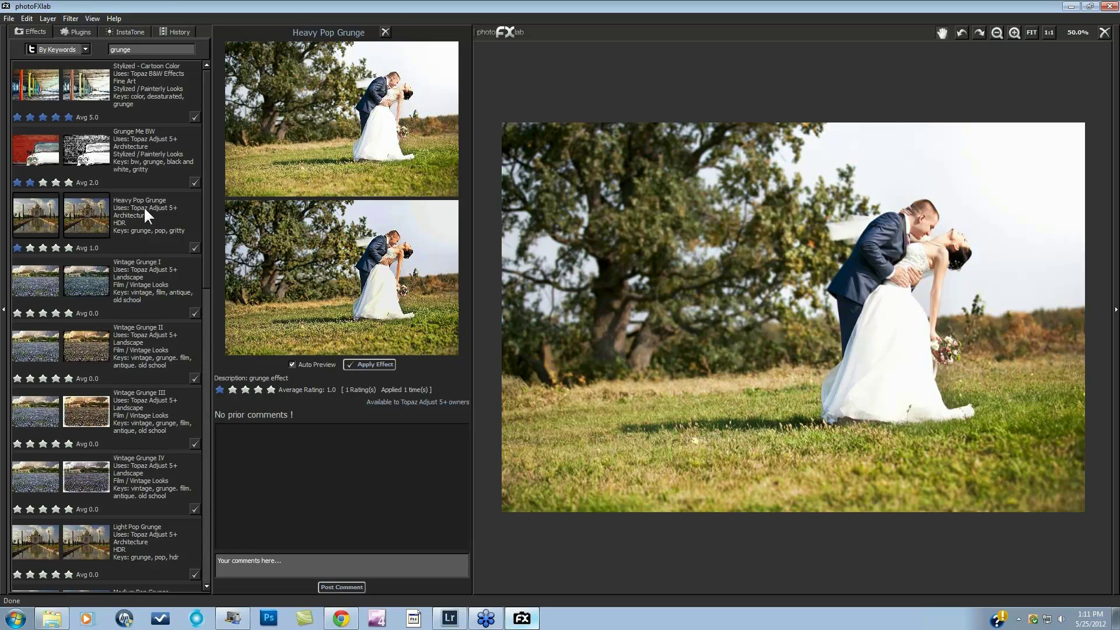
{"action": "left_click", "coordinate": [140, 413]}
{"action": "left_click_drag", "start_coordinate": [208, 250], "coordinate": [215, 419]}
{"action": "left_click", "coordinate": [154, 403]}
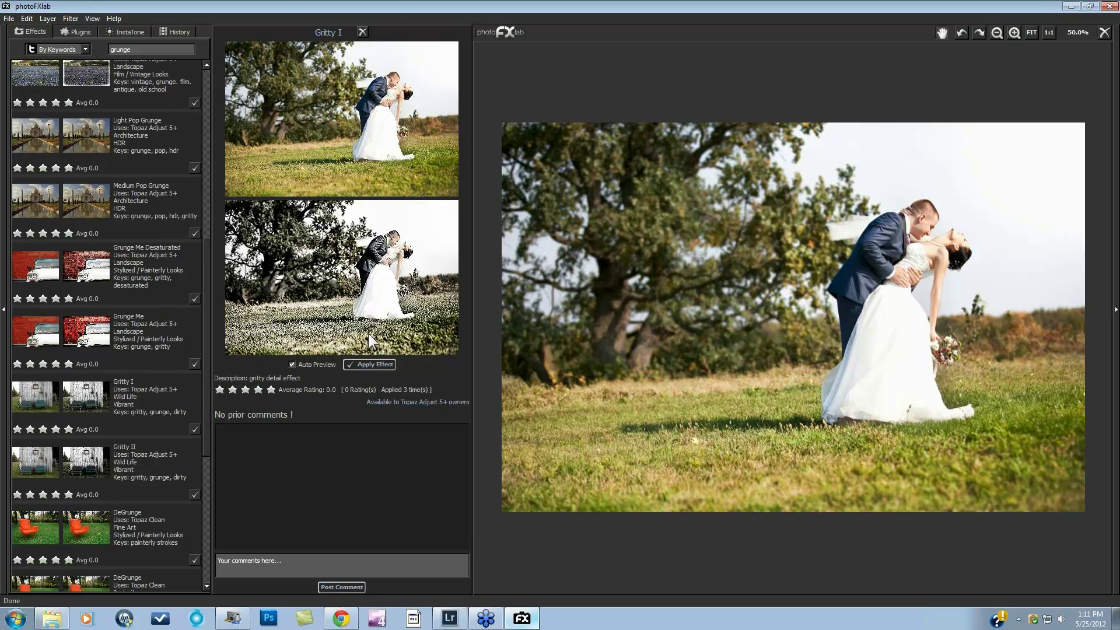
Step: Duplicate the photo layer and apply the Gritty I effect to the copy
{"action": "left_click", "coordinate": [371, 365]}
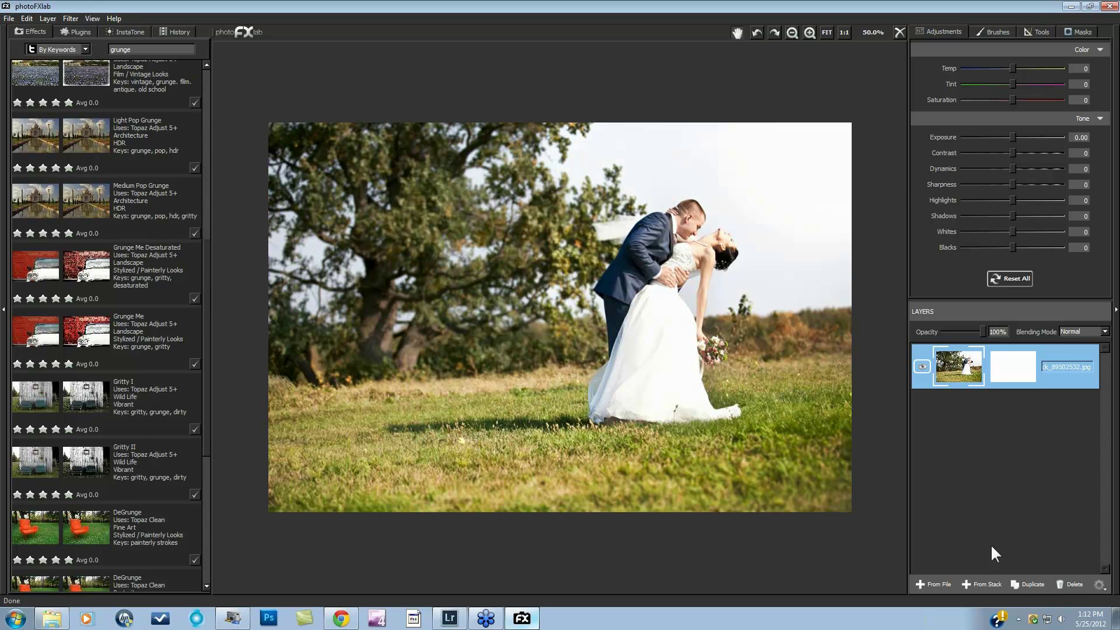
{"action": "left_click", "coordinate": [1031, 584]}
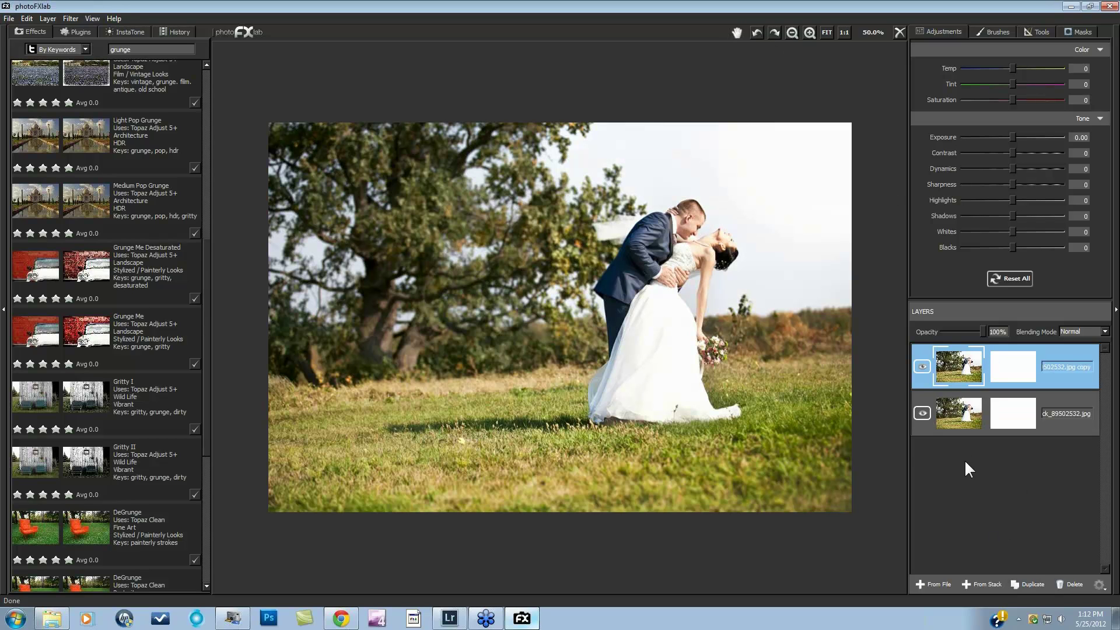
{"action": "left_click", "coordinate": [135, 397]}
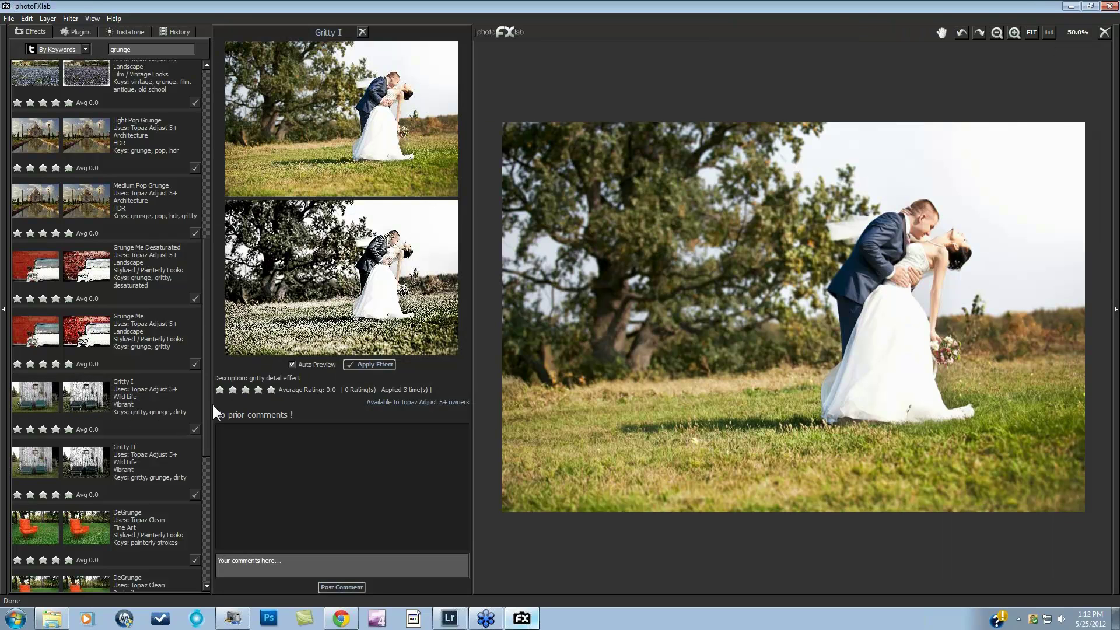
{"action": "left_click", "coordinate": [375, 364]}
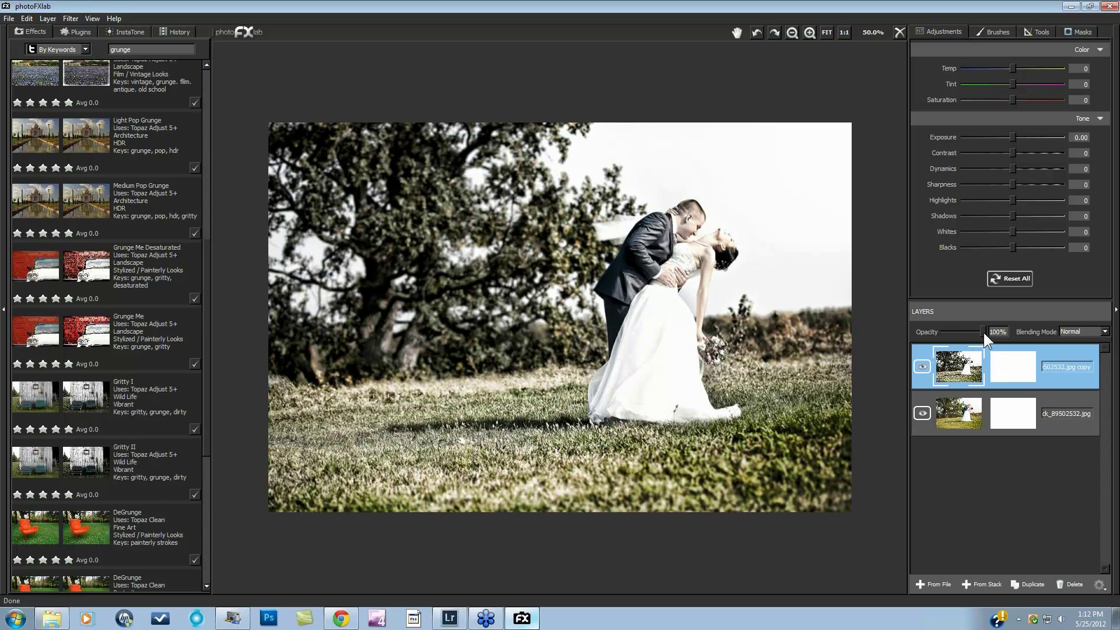
Step: Lower the Gritty I layer's opacity to 48% and toggle its visibility to compare with the original
{"action": "left_click_drag", "start_coordinate": [974, 332], "coordinate": [965, 334]}
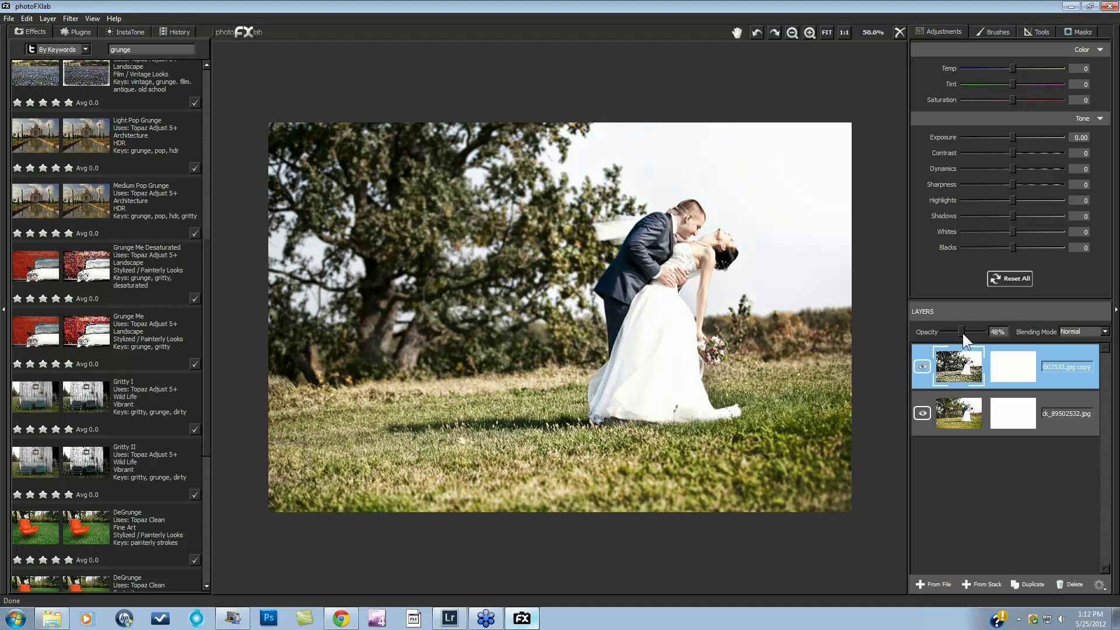
{"action": "left_click", "coordinate": [921, 365]}
{"action": "left_click", "coordinate": [921, 365]}
{"action": "left_click", "coordinate": [922, 366]}
{"action": "left_click", "coordinate": [921, 366]}
Step: Delete the Gritty I layer and duplicate the original photo layer again
{"action": "left_click", "coordinate": [1075, 584]}
{"action": "left_click", "coordinate": [1033, 584]}
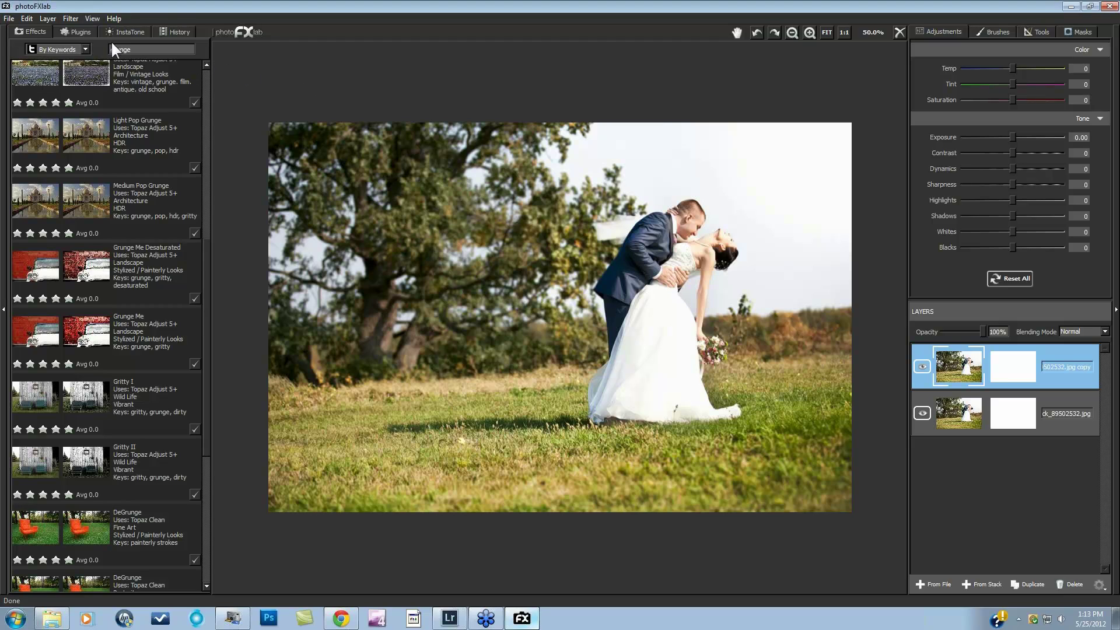
Step: Open the copied layer in Topaz Adjust 5 and choose the Medium Pop Smooth preset from the HDR Collection
{"action": "left_click", "coordinate": [75, 30]}
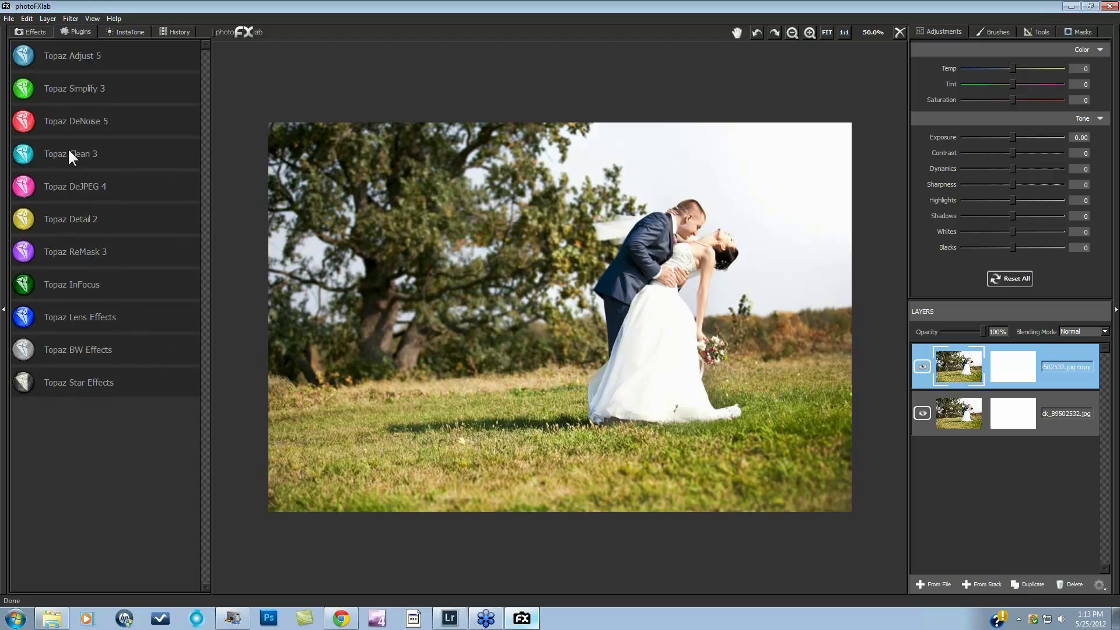
{"action": "left_click", "coordinate": [68, 58]}
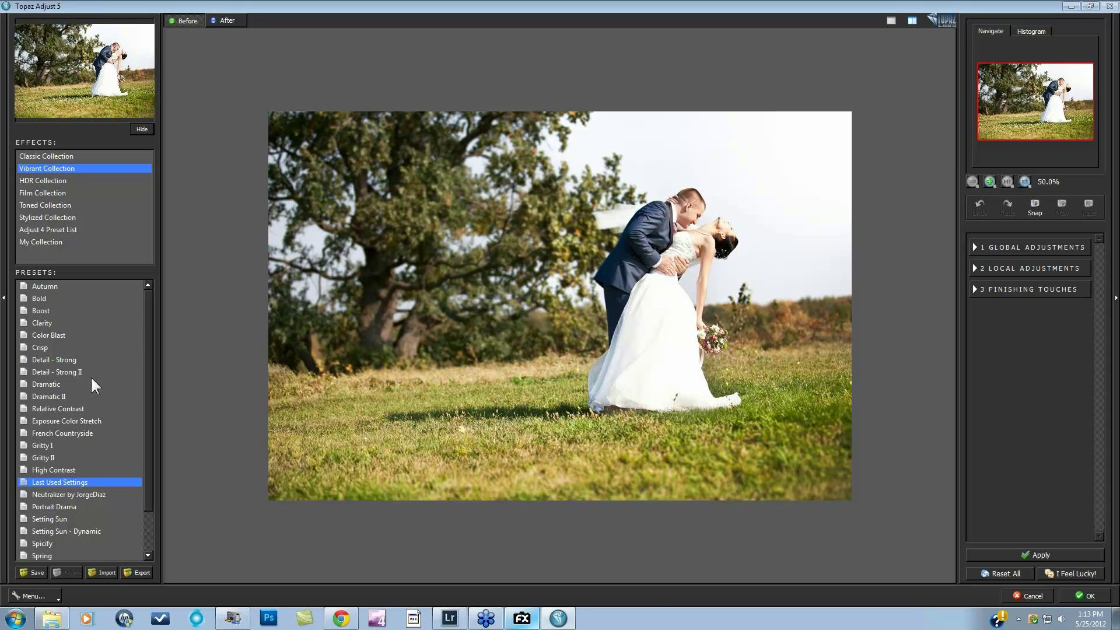
{"action": "left_click", "coordinate": [50, 181]}
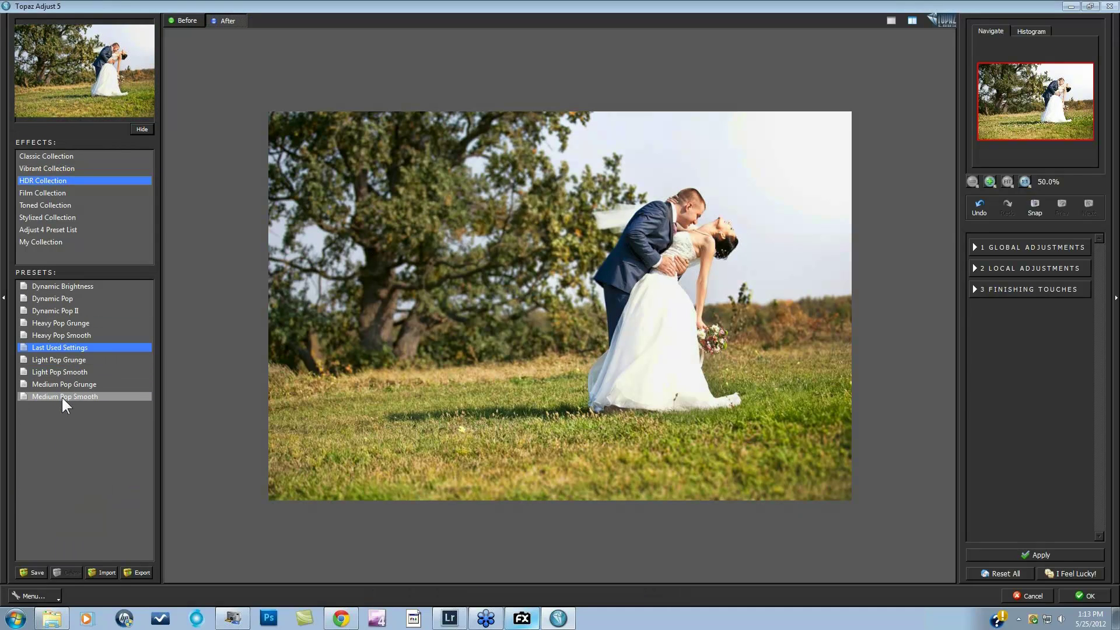
{"action": "left_click", "coordinate": [64, 400]}
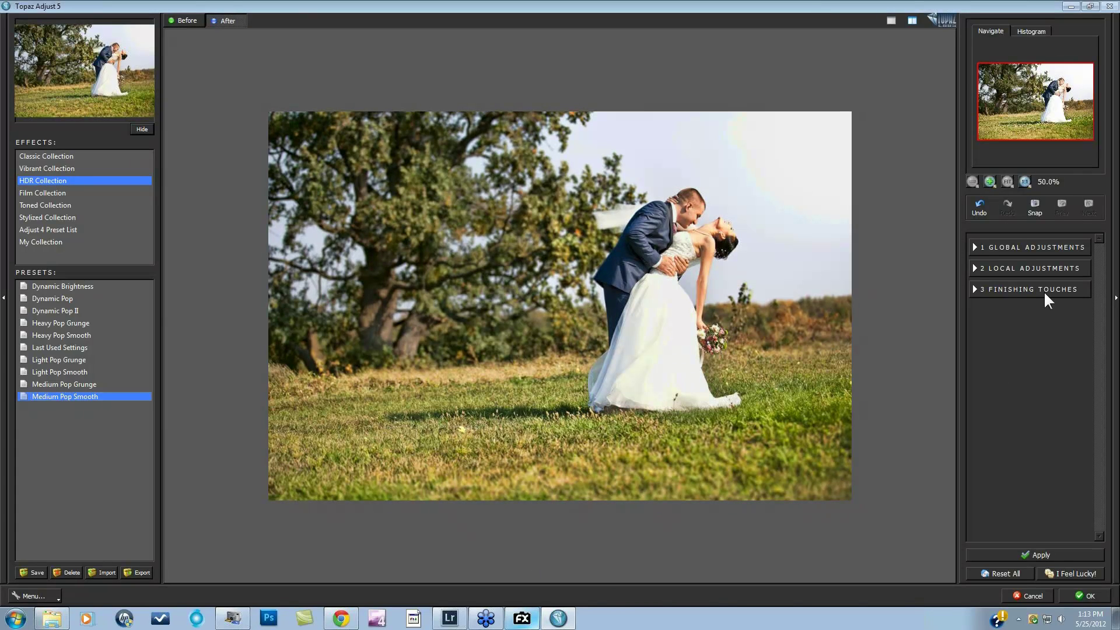
Step: Set Regions to 35 and Adaptive Exposure to 0.30, accept the adjustment, and try out the layer's opacity
{"action": "left_click", "coordinate": [975, 247]}
{"action": "left_click", "coordinate": [999, 266]}
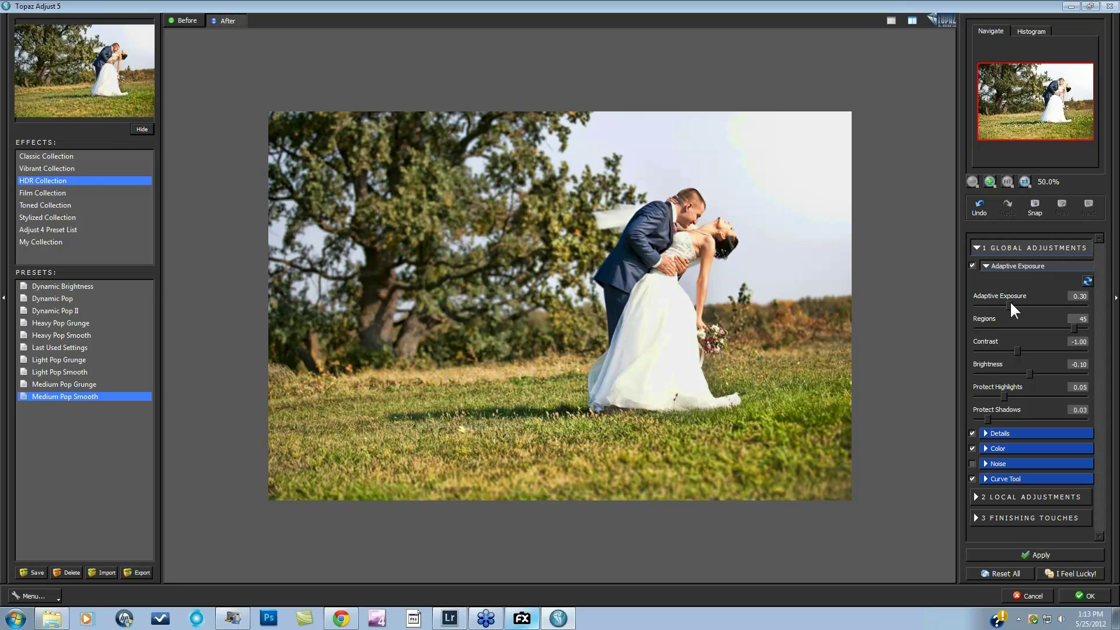
{"action": "left_click_drag", "start_coordinate": [1052, 326], "coordinate": [1051, 327]}
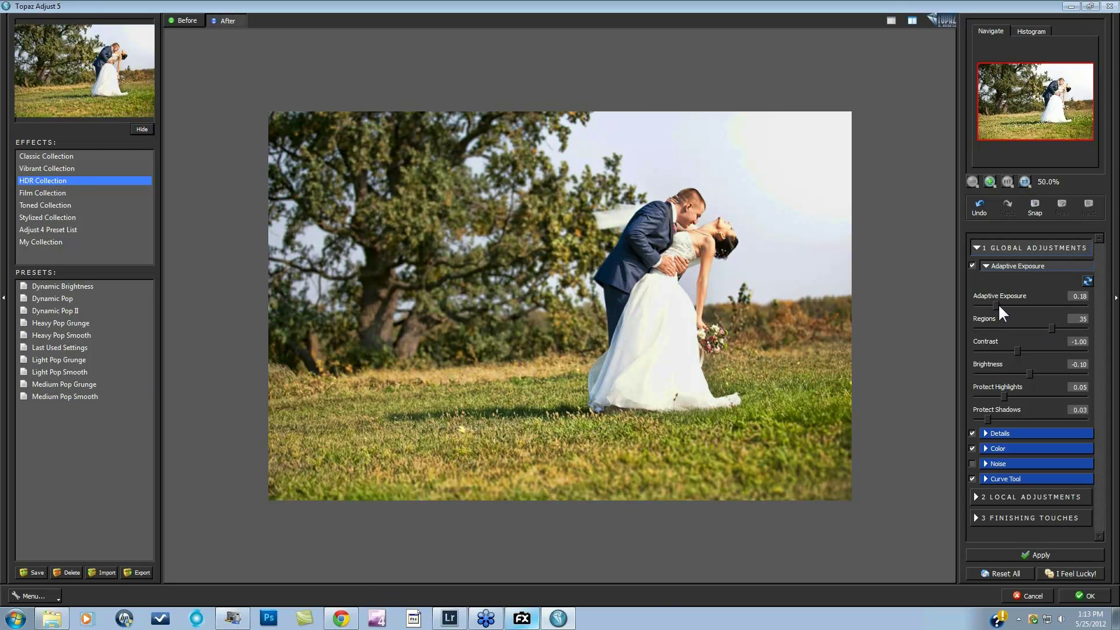
{"action": "left_click_drag", "start_coordinate": [1004, 304], "coordinate": [1014, 308]}
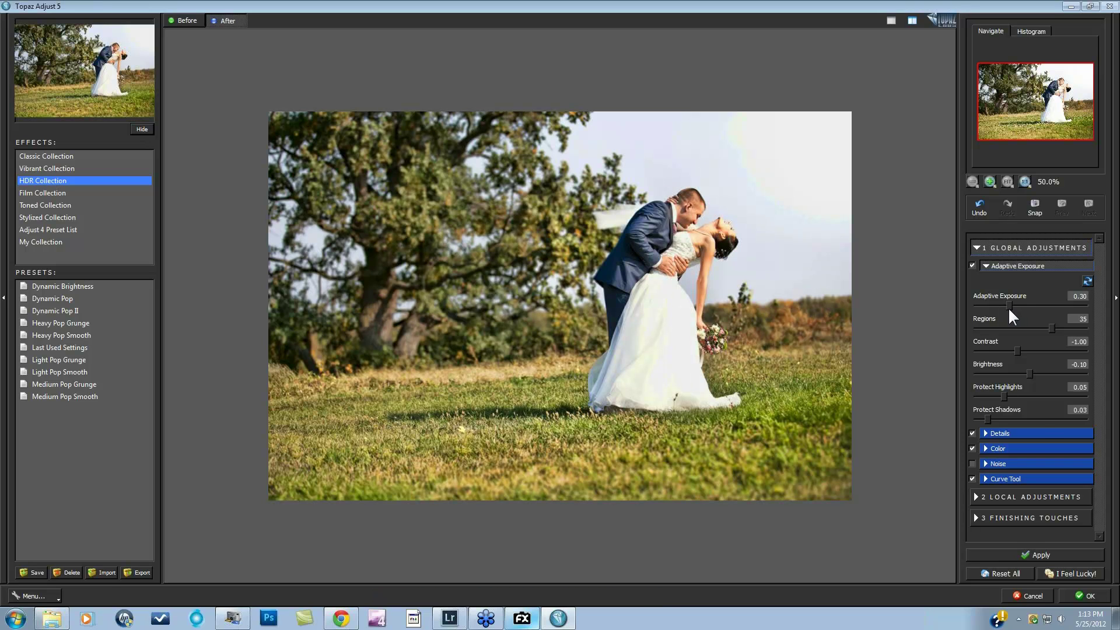
{"action": "left_click", "coordinate": [1086, 595]}
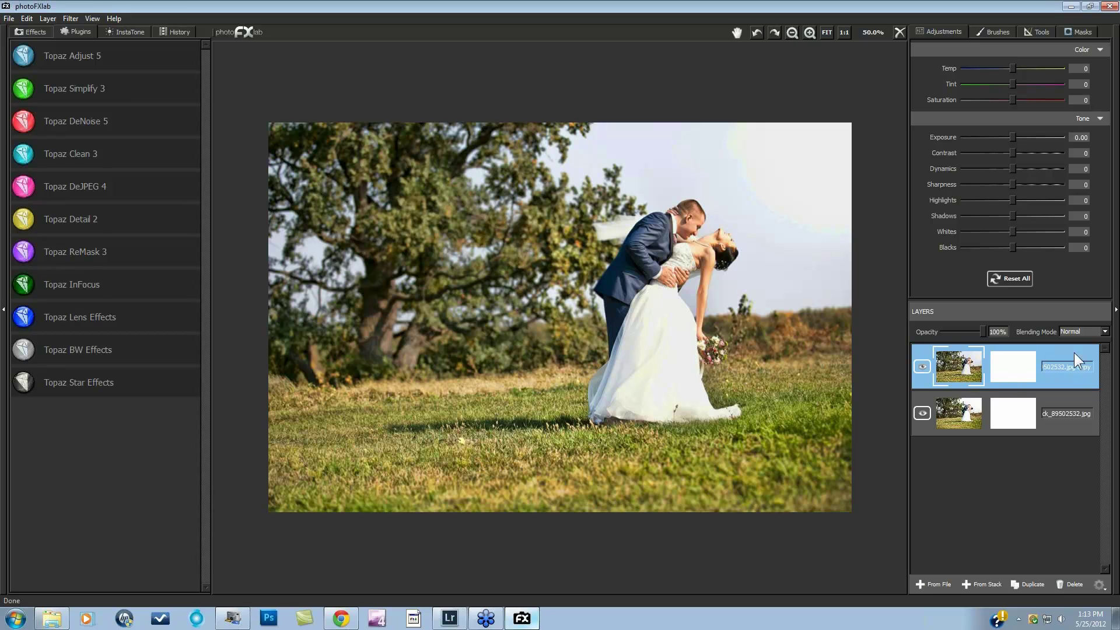
{"action": "mouse_move", "coordinate": [981, 330]}
{"action": "left_mouse_down"}
{"action": "mouse_move", "coordinate": [937, 337]}
{"action": "mouse_move", "coordinate": [992, 335]}
{"action": "mouse_move", "coordinate": [954, 345]}
{"action": "mouse_move", "coordinate": [986, 342]}
{"action": "left_mouse_up"}
Step: Open InstaTone, delete the Topaz Adjust layer, and duplicate the original photo layer
{"action": "left_click", "coordinate": [133, 32]}
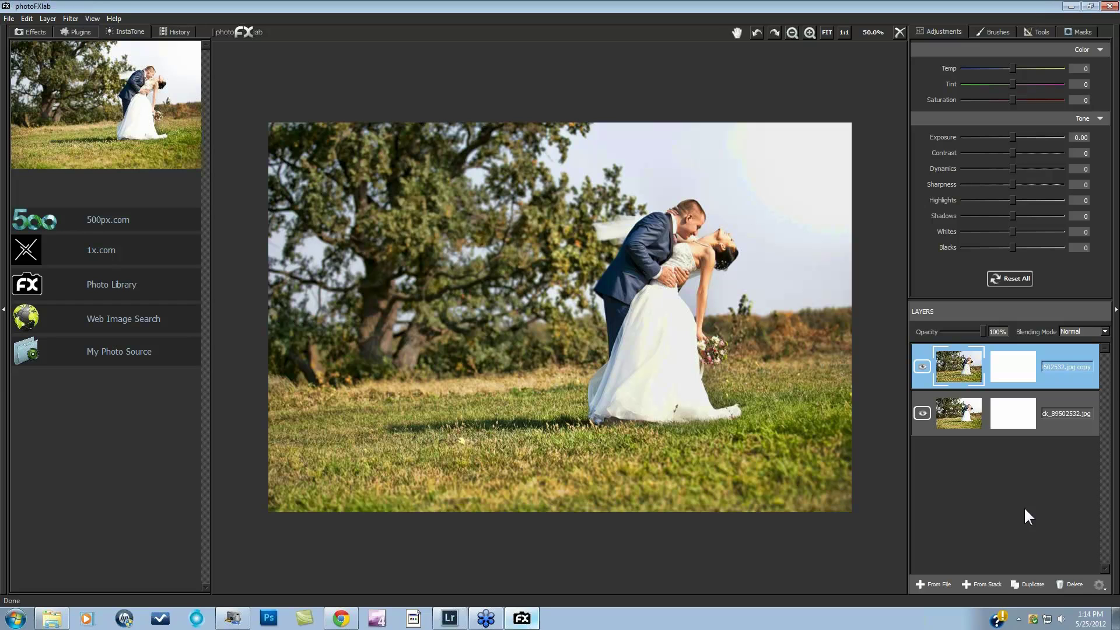
{"action": "left_click", "coordinate": [1072, 585]}
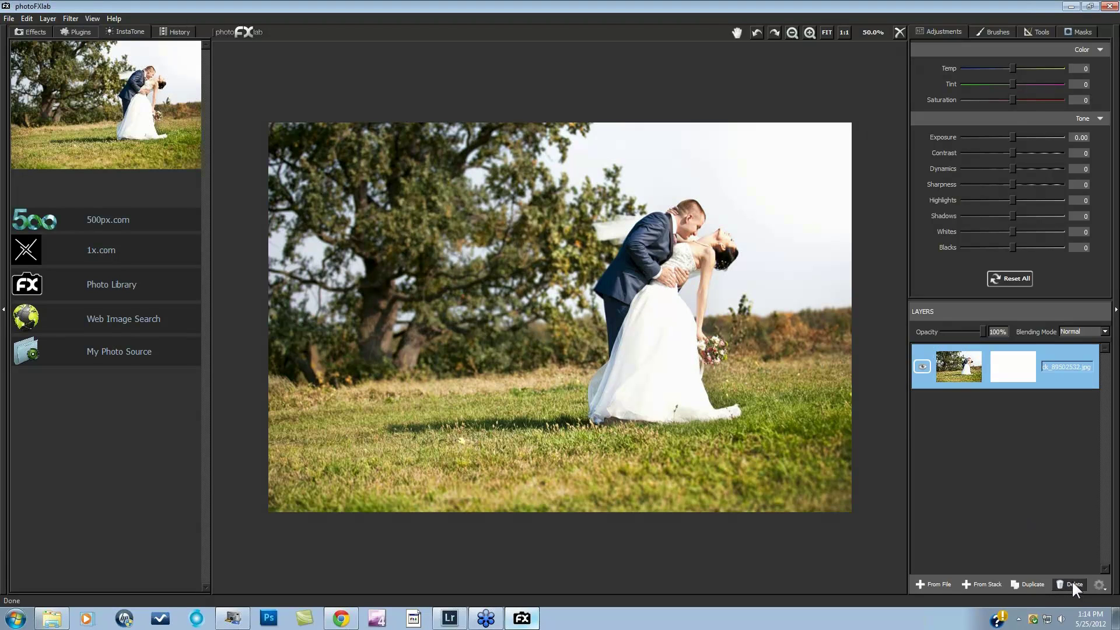
{"action": "left_click", "coordinate": [1030, 585]}
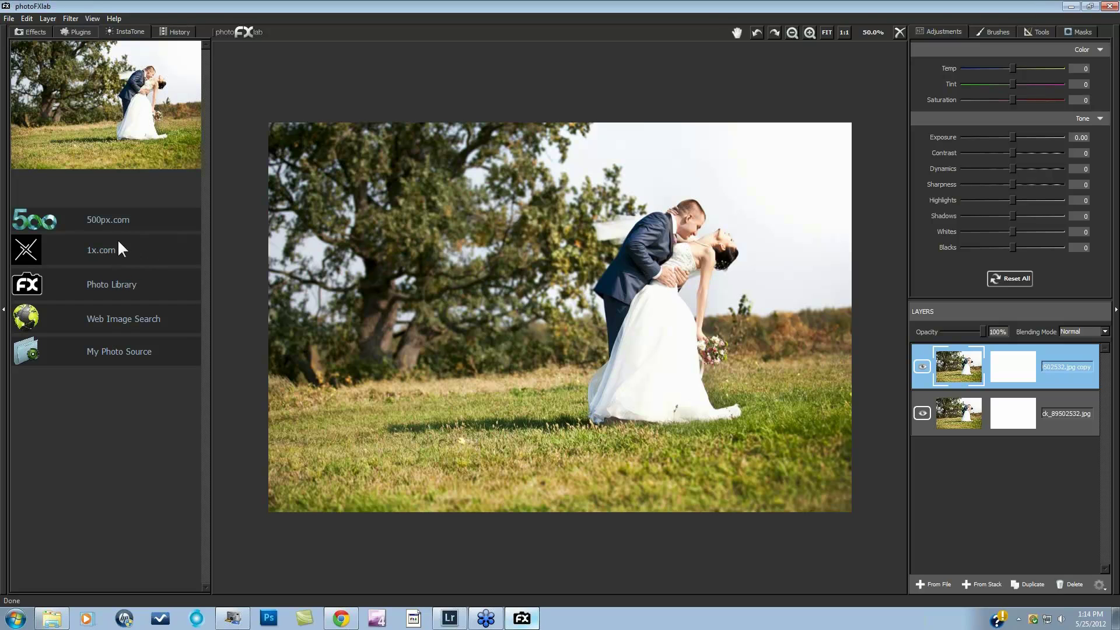
Step: Browse 500px.com in InstaTone and preview the tones of the Левитация photo on the copied layer
{"action": "left_click", "coordinate": [103, 220]}
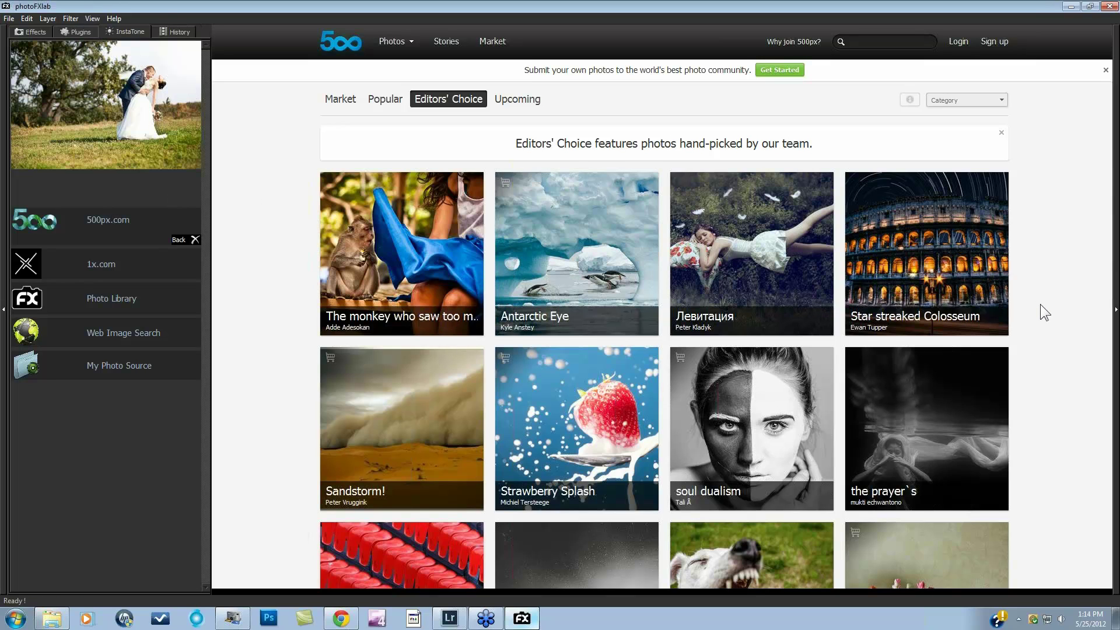
{"action": "scroll", "coordinate": [1038, 305], "scroll_direction": "down", "scroll_amount": 2}
{"action": "scroll", "coordinate": [1038, 303], "scroll_direction": "up", "scroll_amount": 2}
{"action": "left_click", "coordinate": [738, 228]}
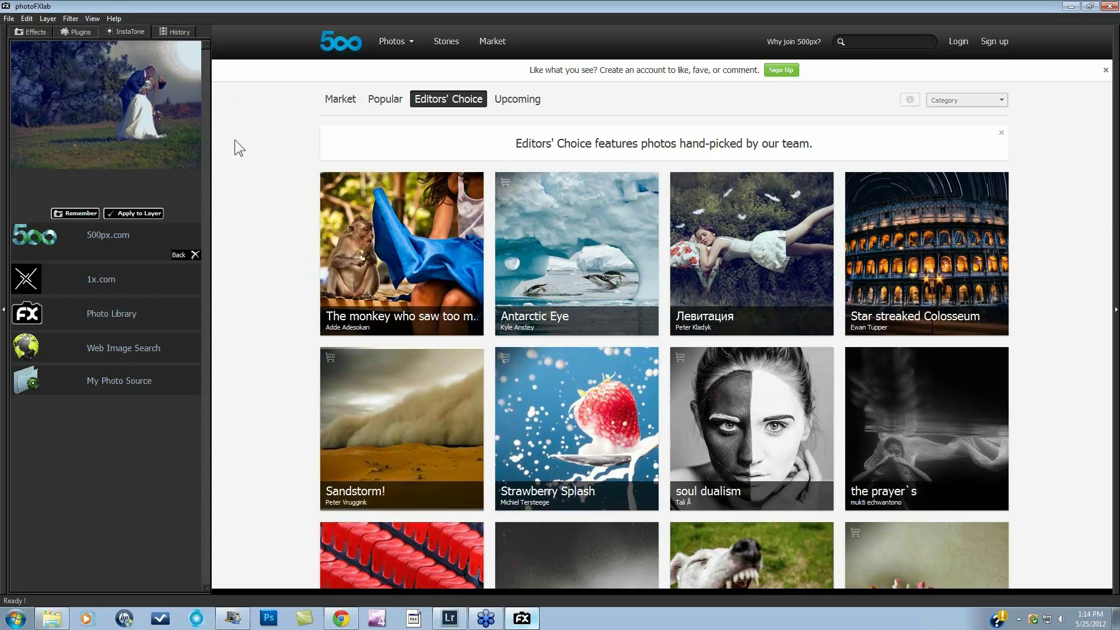
{"action": "scroll", "coordinate": [283, 222], "scroll_direction": "down", "scroll_amount": 1}
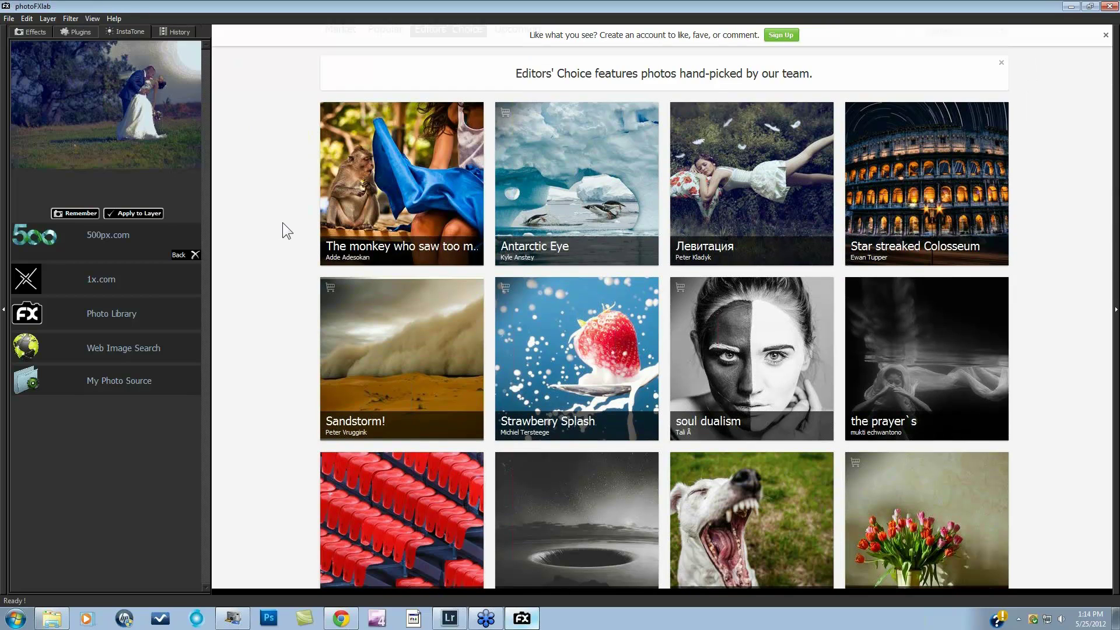
Step: Browse further down the 500px.com photos and preview the tones of Vilnius in Winter and Autumn Sunrise
{"action": "scroll", "coordinate": [282, 223], "scroll_direction": "down", "scroll_amount": 3}
{"action": "scroll", "coordinate": [758, 259], "scroll_direction": "down", "scroll_amount": 3}
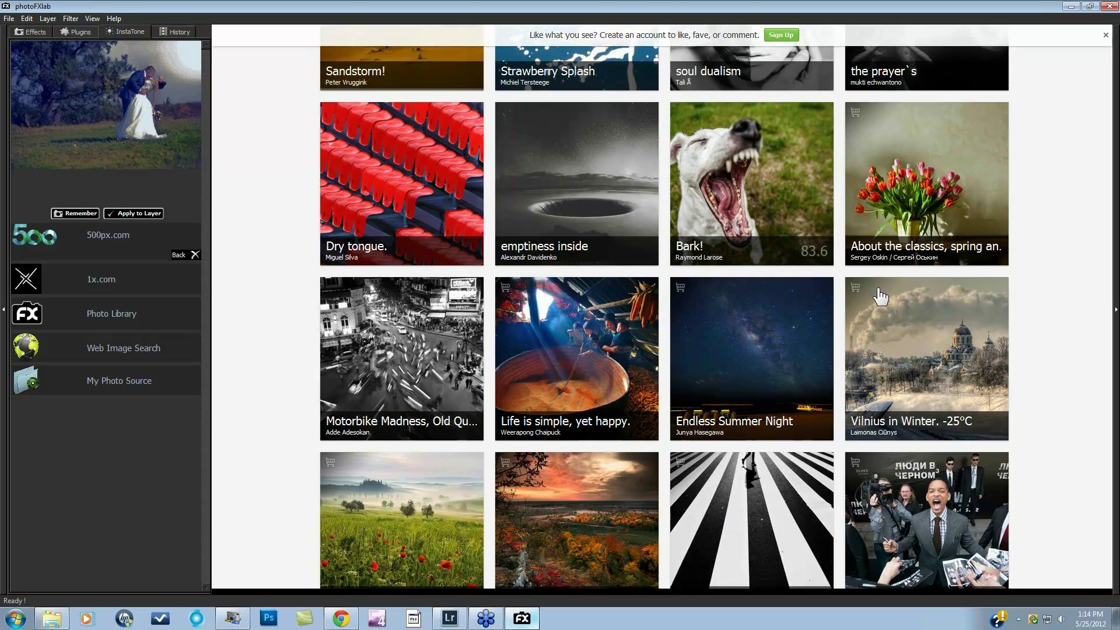
{"action": "left_click", "coordinate": [908, 346]}
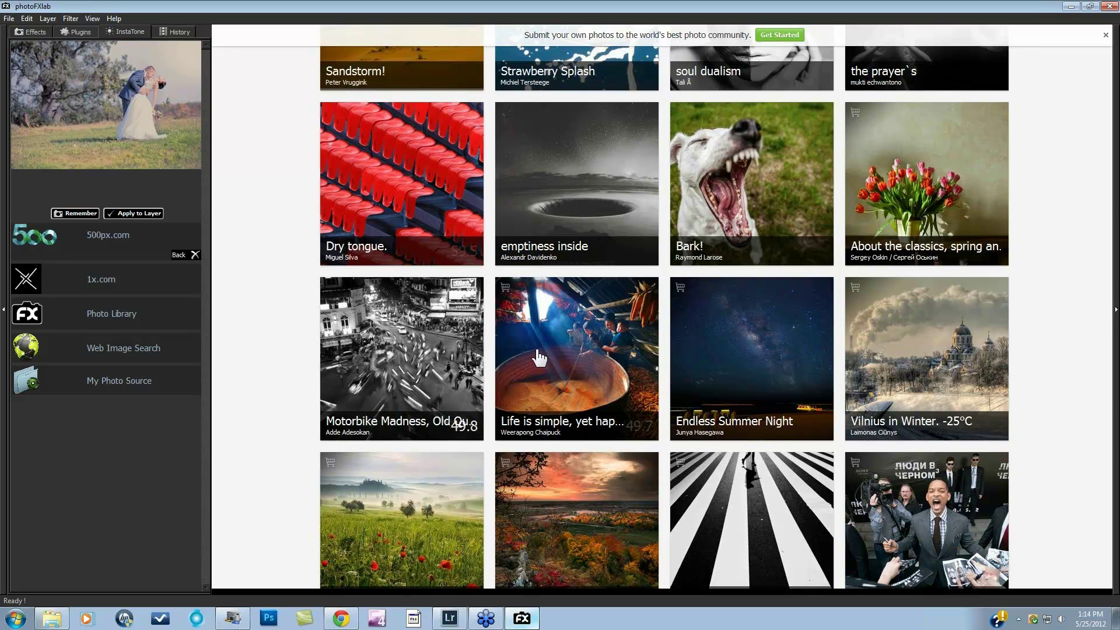
{"action": "scroll", "coordinate": [540, 357], "scroll_direction": "down", "scroll_amount": 3}
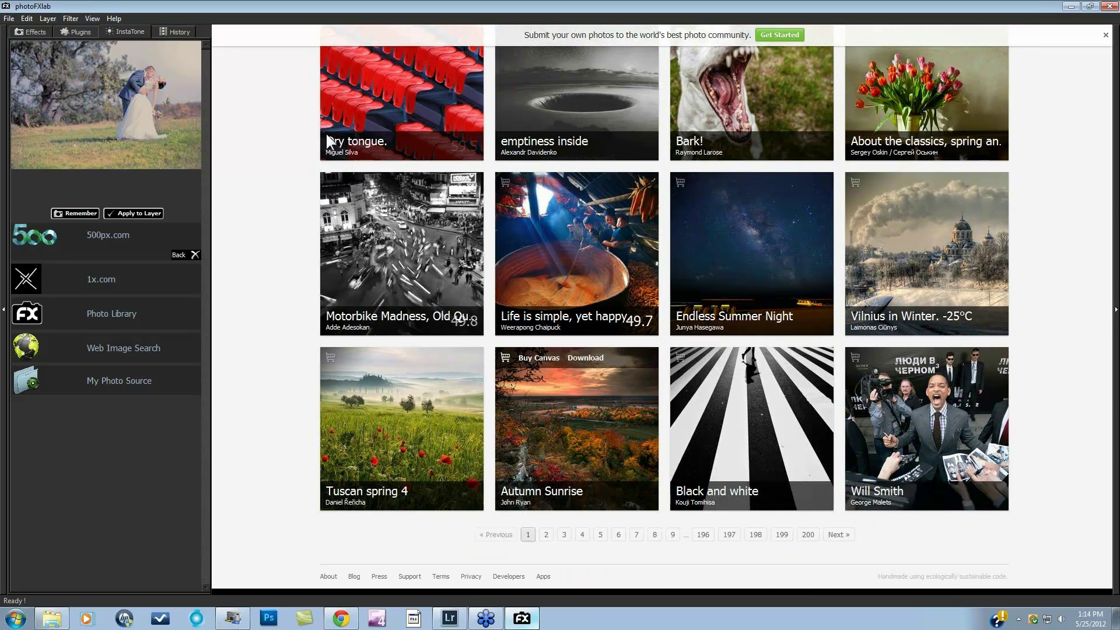
{"action": "left_click", "coordinate": [554, 429]}
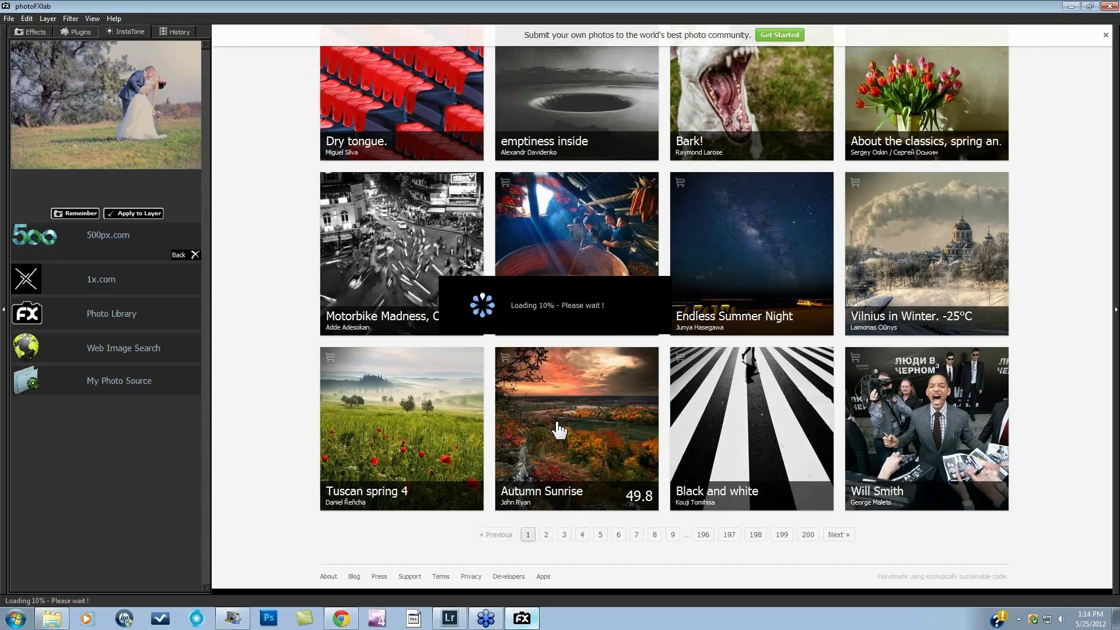
Step: Browse 1x.com in InstaTone and preview the tones of several of its photos on the wedding image
{"action": "left_click", "coordinate": [112, 278]}
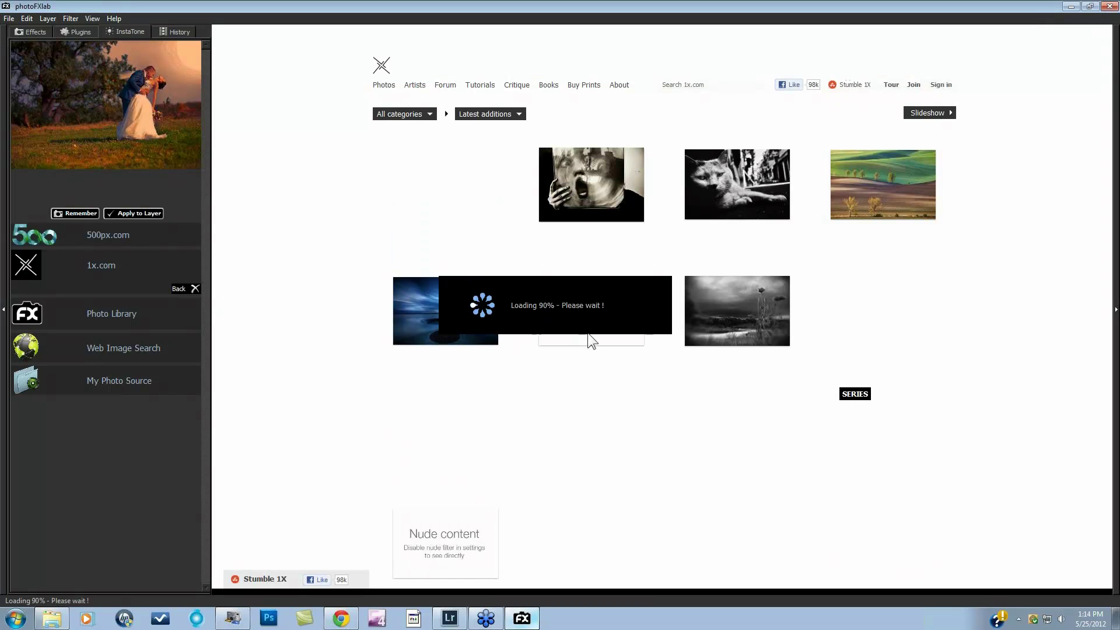
{"action": "scroll", "coordinate": [980, 280], "scroll_direction": "down", "scroll_amount": 5}
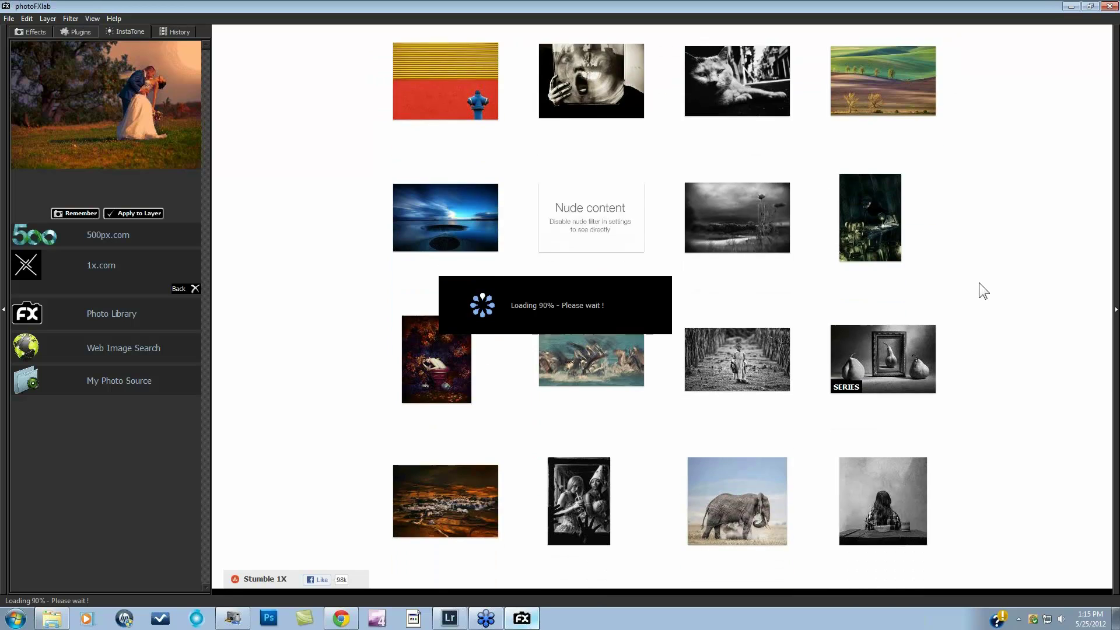
{"action": "scroll", "coordinate": [978, 291], "scroll_direction": "down", "scroll_amount": 4}
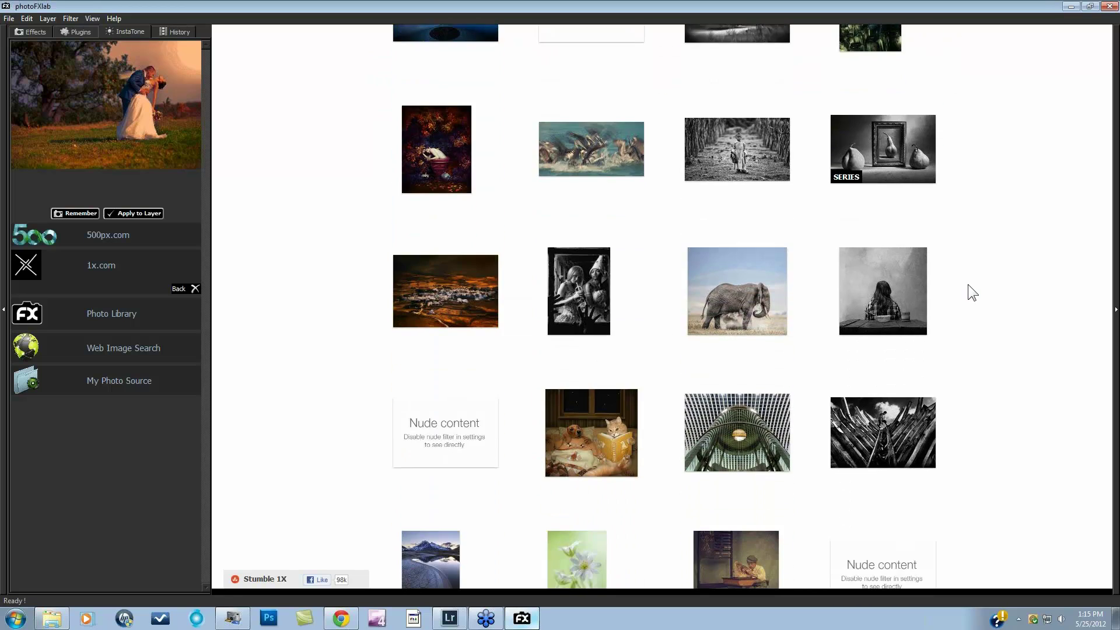
{"action": "scroll", "coordinate": [967, 287], "scroll_direction": "up", "scroll_amount": 4}
{"action": "left_click", "coordinate": [639, 301]}
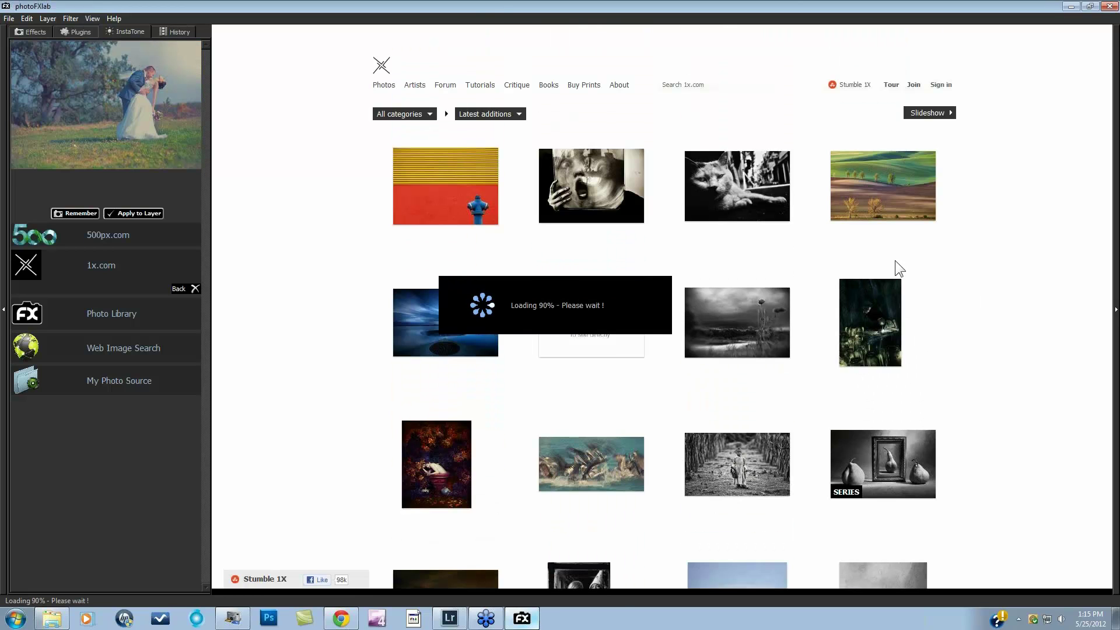
{"action": "scroll", "coordinate": [936, 250], "scroll_direction": "down", "scroll_amount": 10}
{"action": "scroll", "coordinate": [924, 271], "scroll_direction": "down", "scroll_amount": 8}
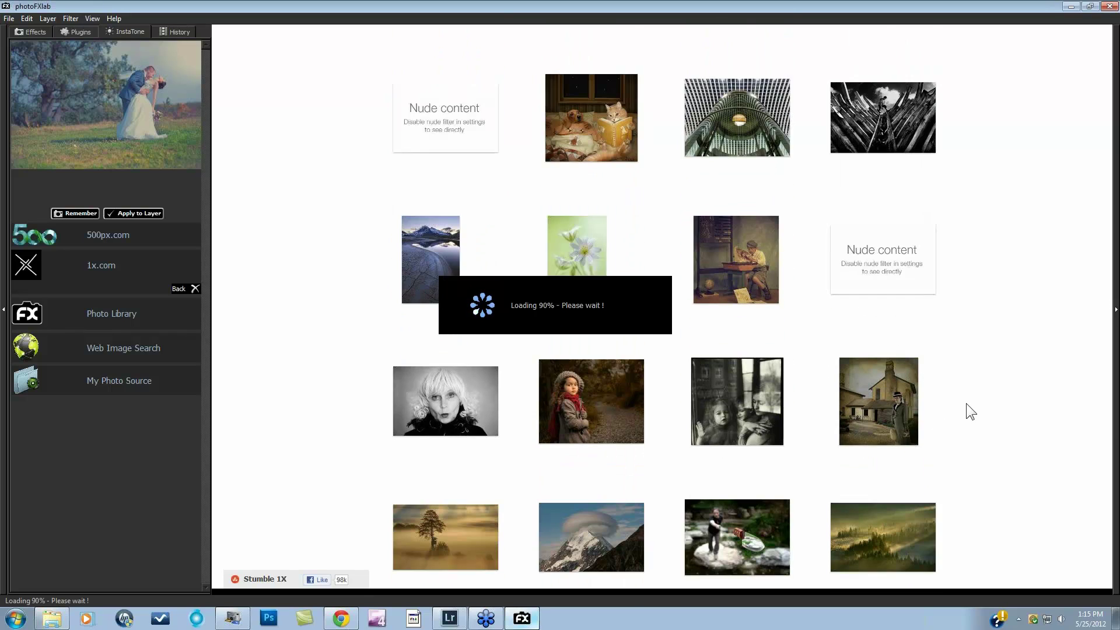
{"action": "scroll", "coordinate": [956, 405], "scroll_direction": "down", "scroll_amount": 2}
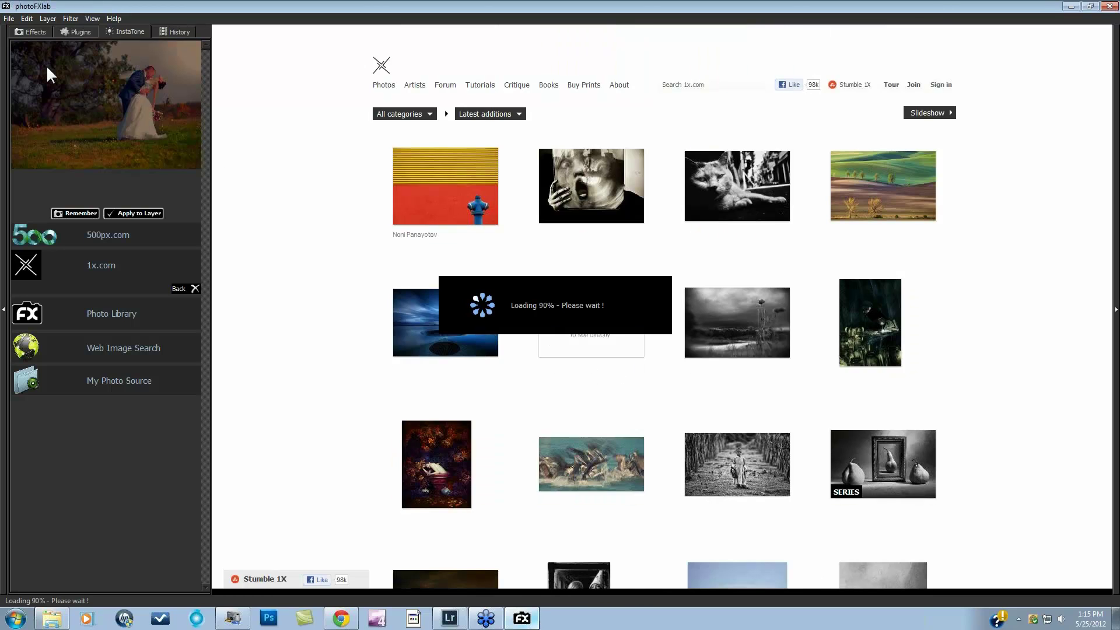
Step: Apply the tones of the stream photo at the end of the 1x.com page to the copied layer and set its opacity to 55%
{"action": "scroll", "coordinate": [623, 390], "scroll_direction": "down", "scroll_amount": 10}
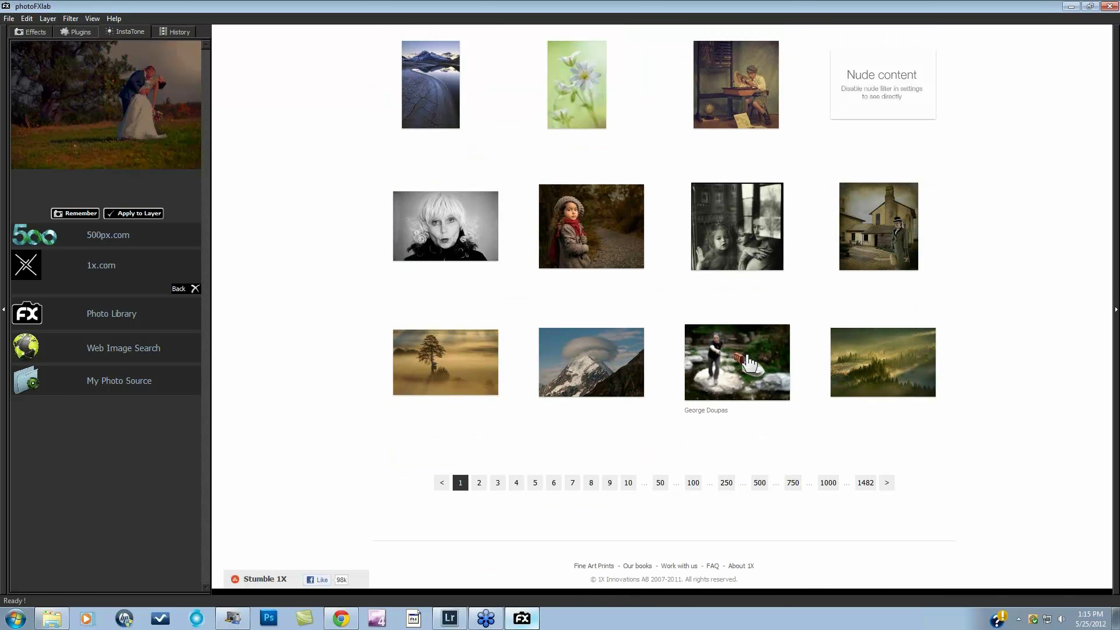
{"action": "left_click", "coordinate": [708, 330]}
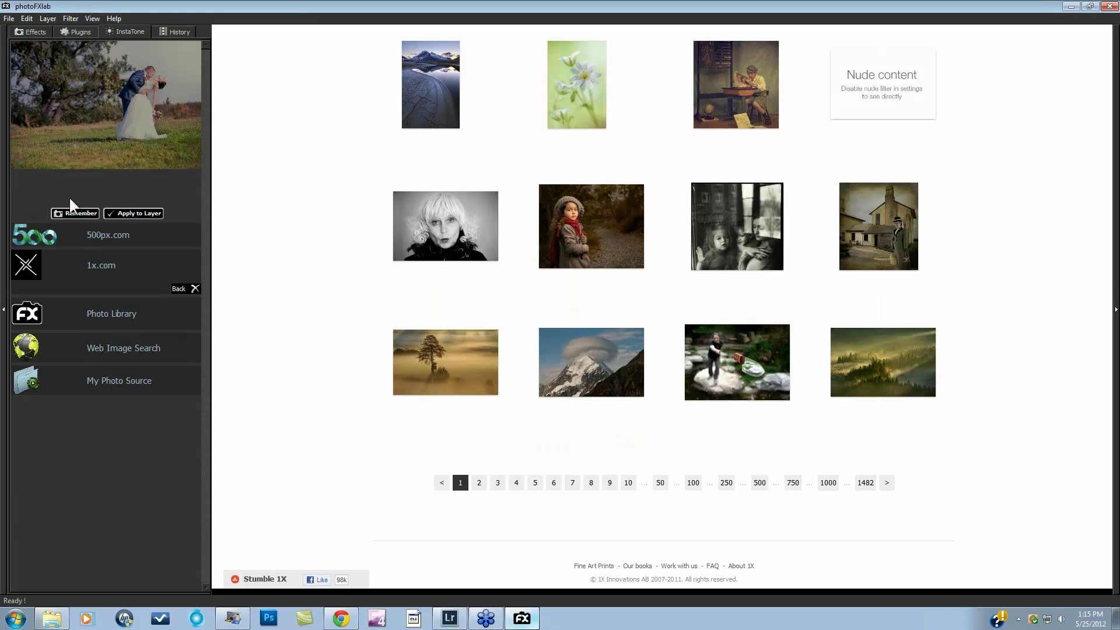
{"action": "left_click", "coordinate": [128, 213]}
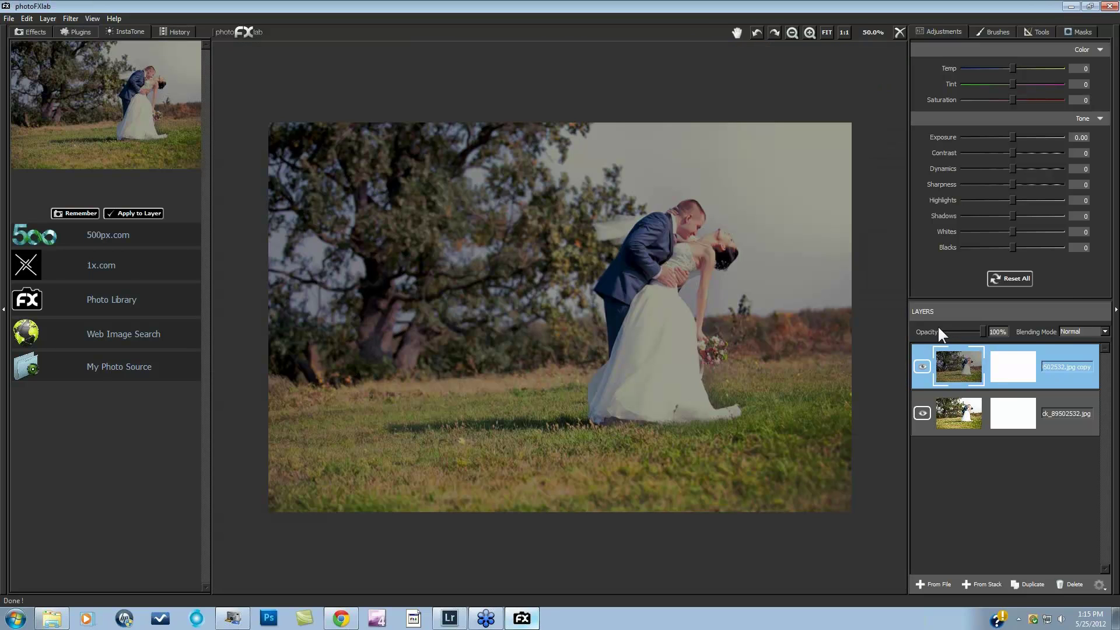
{"action": "left_click_drag", "start_coordinate": [977, 334], "coordinate": [964, 335]}
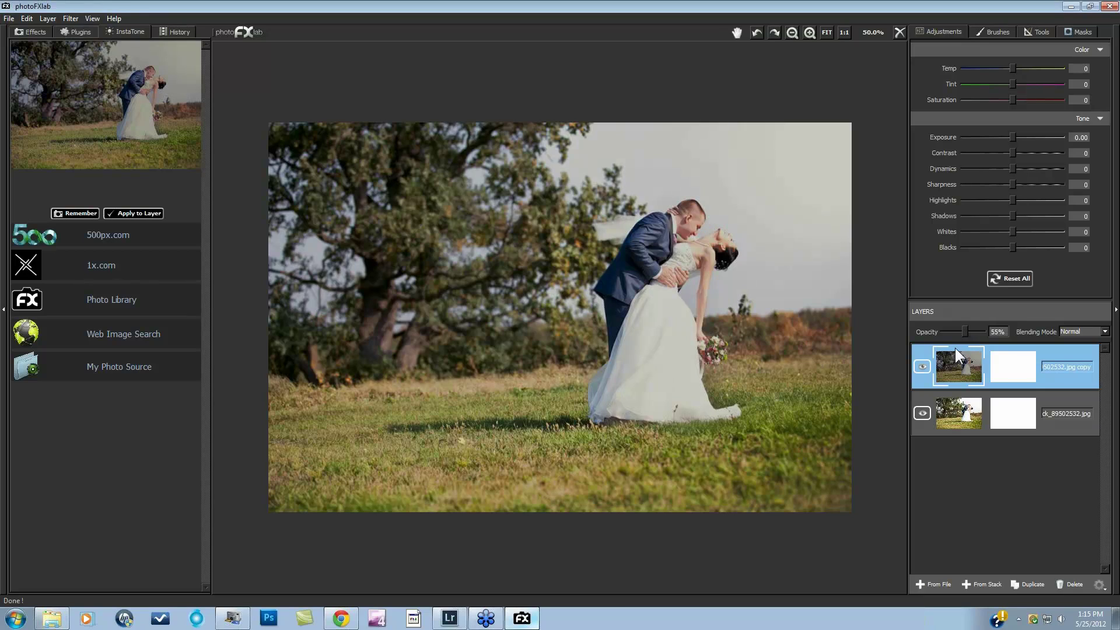
{"action": "left_click", "coordinate": [919, 363]}
Step: Close the wedding photo without saving and open the cannon photo shutterstock_11412370
{"action": "left_click", "coordinate": [899, 32]}
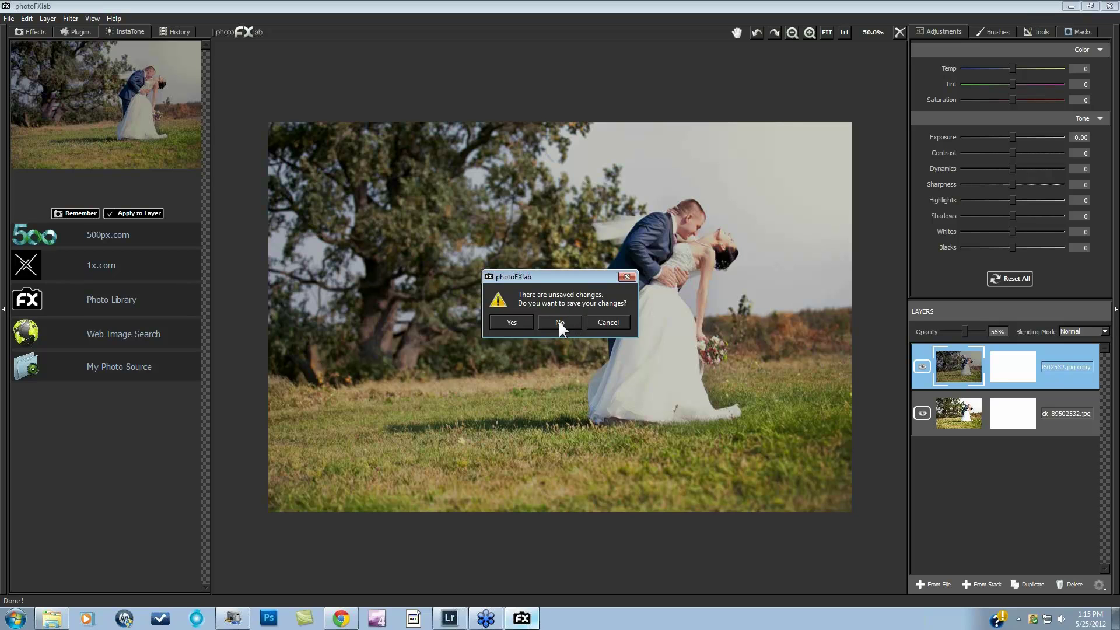
{"action": "left_click", "coordinate": [558, 322]}
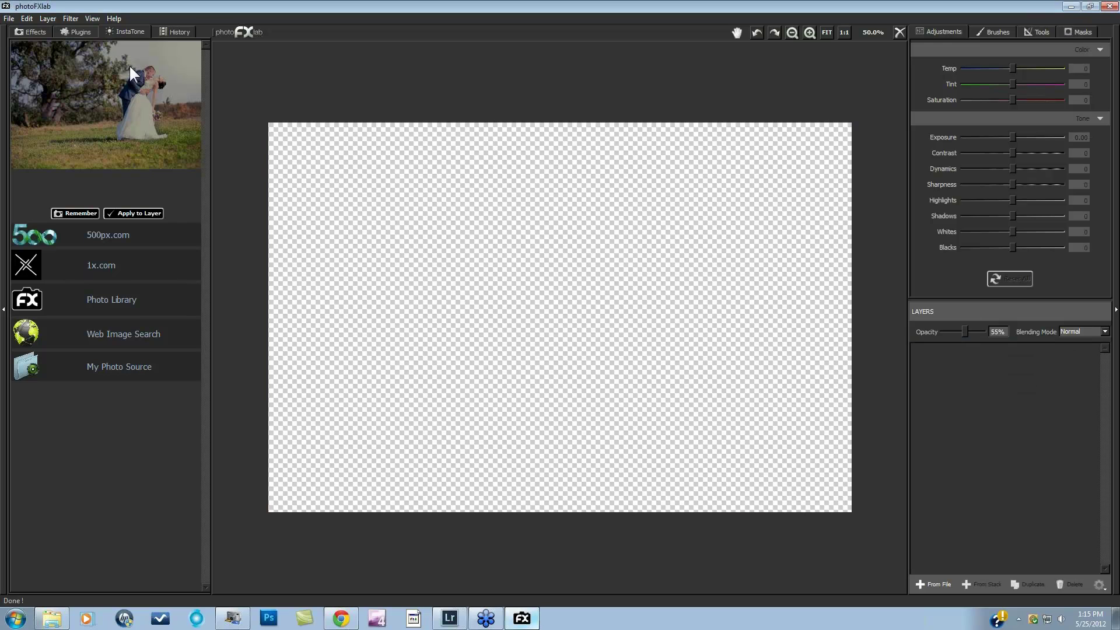
{"action": "left_click", "coordinate": [14, 17]}
{"action": "left_click", "coordinate": [16, 31]}
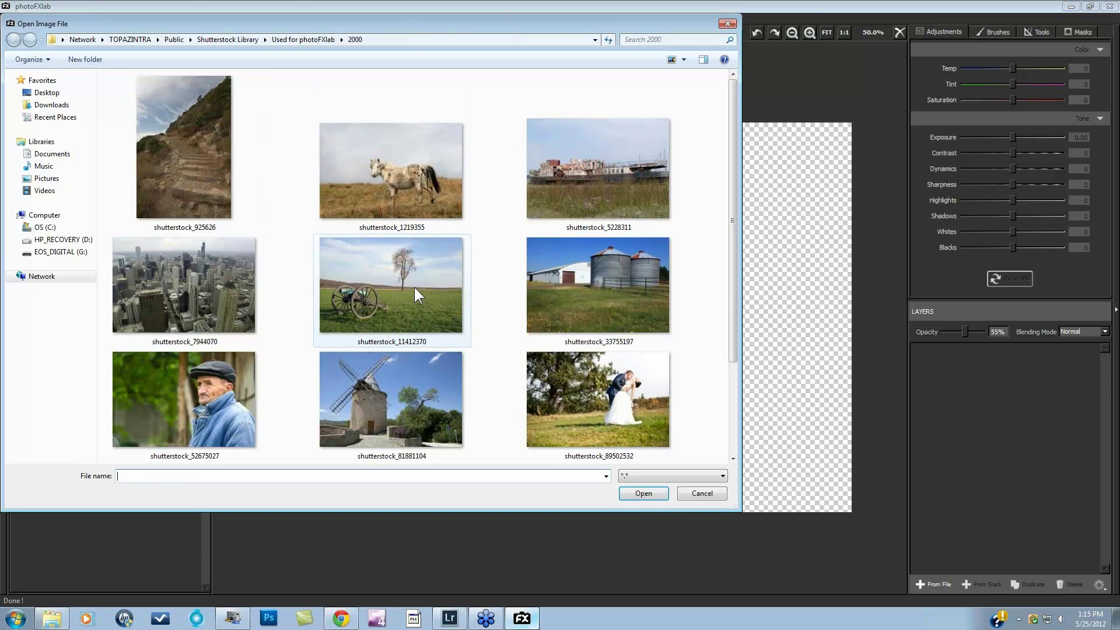
{"action": "left_click", "coordinate": [409, 286]}
{"action": "left_click", "coordinate": [644, 494]}
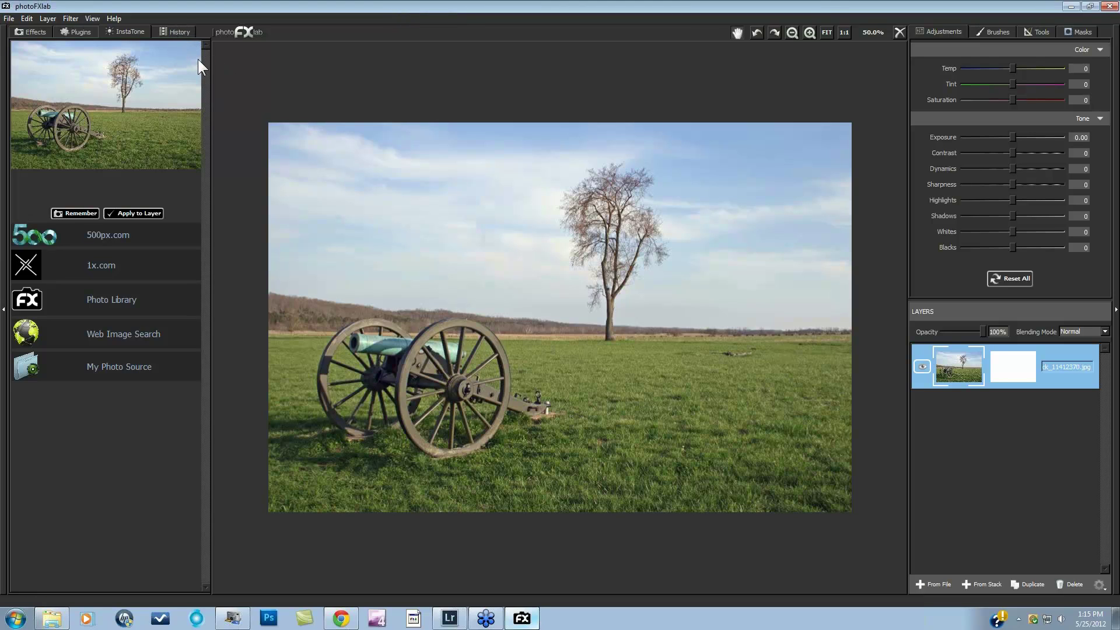
Step: Return to the effects list, then duplicate the cannon photo layer and delete the copy
{"action": "left_click", "coordinate": [30, 31]}
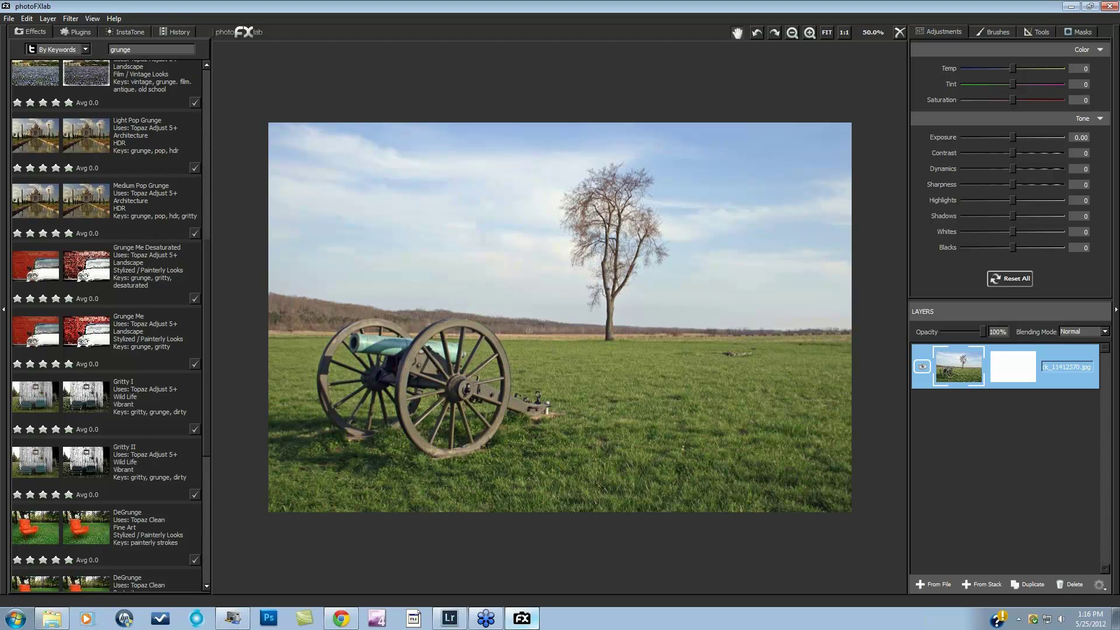
{"action": "left_click", "coordinate": [1027, 581]}
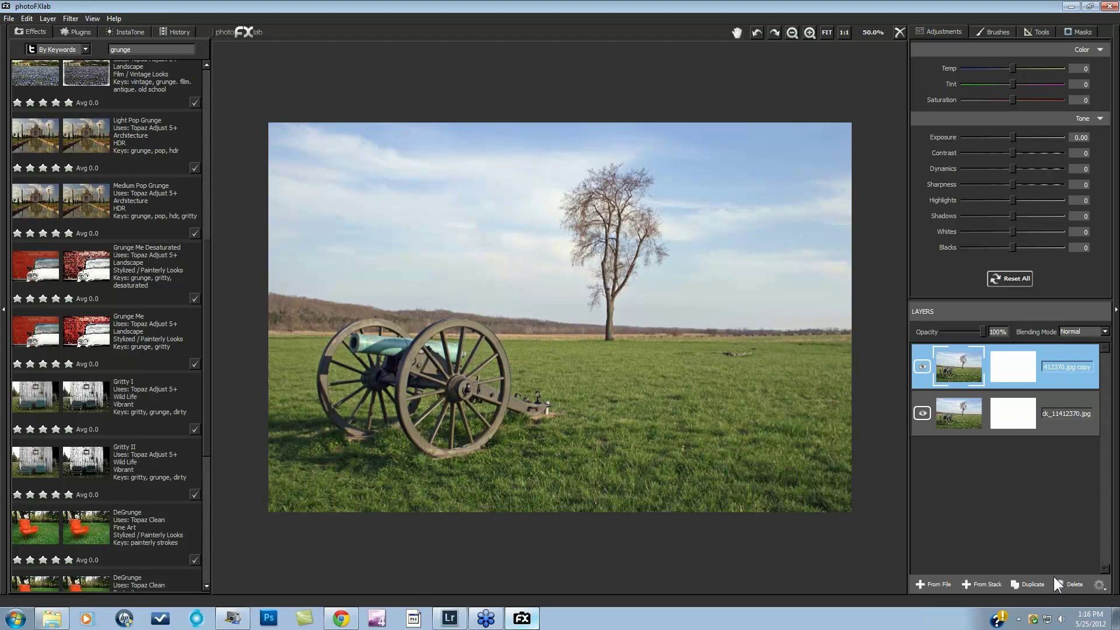
{"action": "left_click", "coordinate": [1071, 580]}
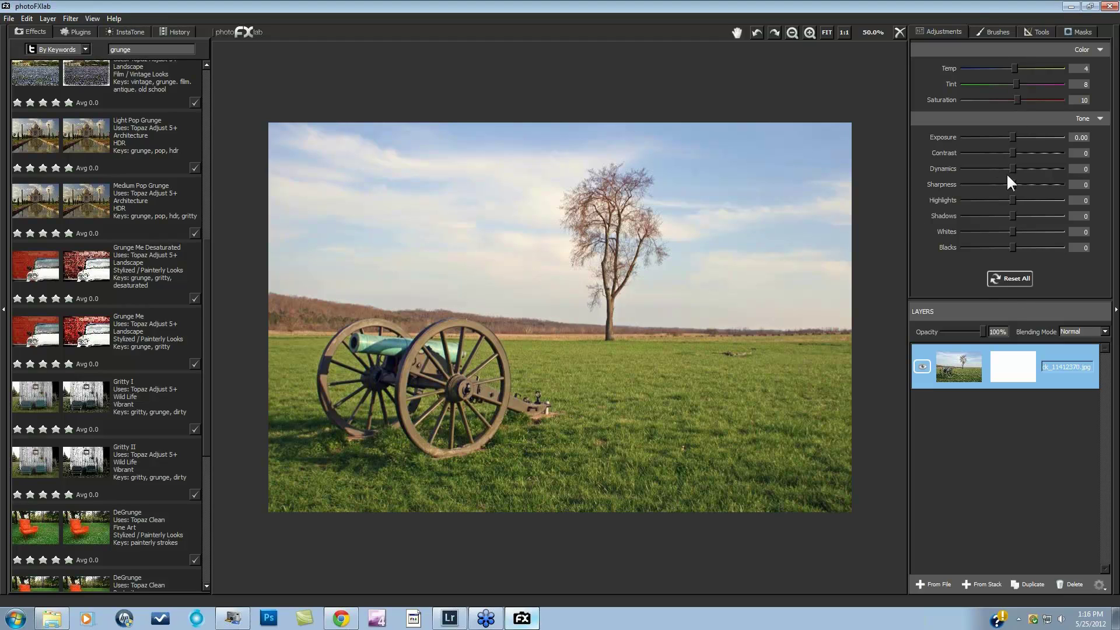
Step: Adjust the cannon photo layer to Temp 4, Tint 8, Saturation 10 and Dynamics 41
{"action": "left_click_drag", "start_coordinate": [1013, 166], "coordinate": [1033, 165]}
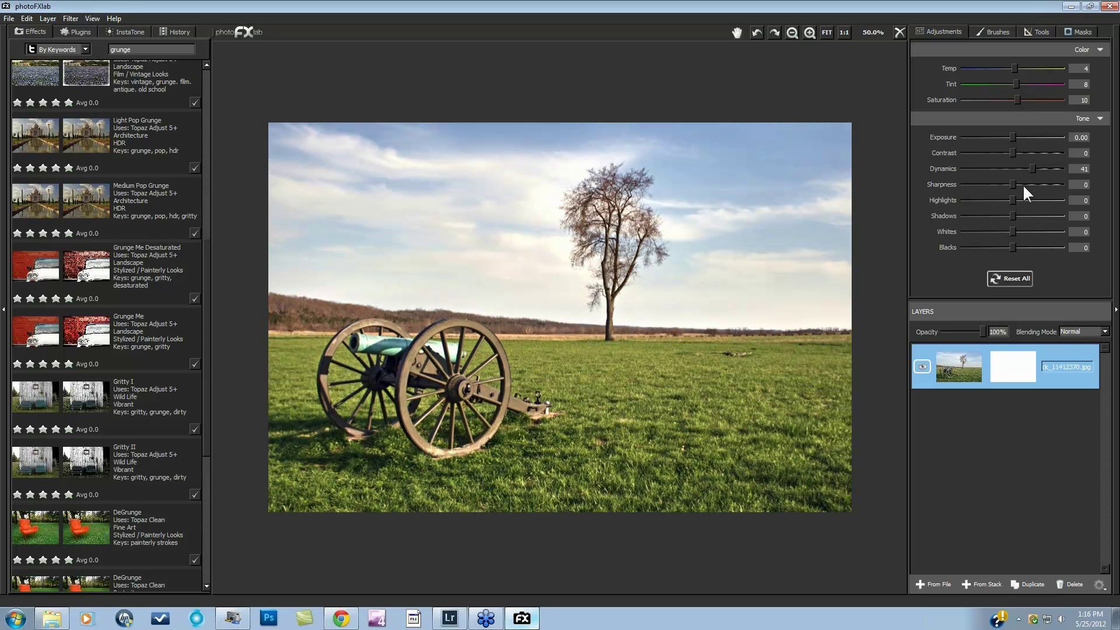
Step: Boost the sky's colour with the Saturation brush at strength 0.27, brush size 704 and hardness 0.16
{"action": "left_click", "coordinate": [991, 30]}
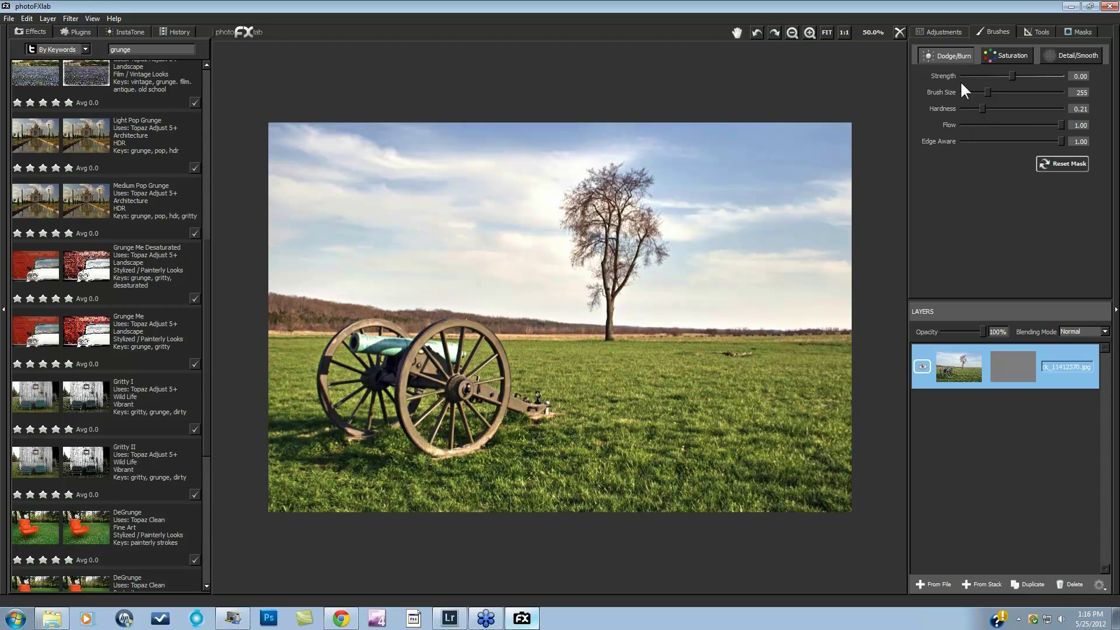
{"action": "left_click", "coordinate": [1006, 56]}
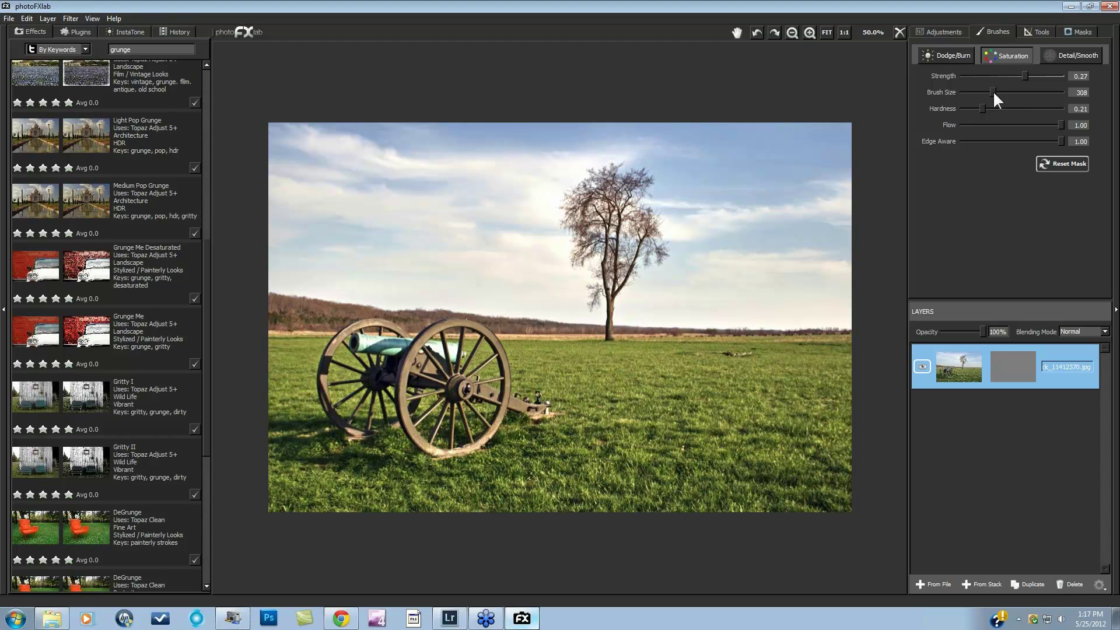
{"action": "left_click_drag", "start_coordinate": [992, 92], "coordinate": [1032, 92]}
{"action": "left_click", "coordinate": [980, 108]}
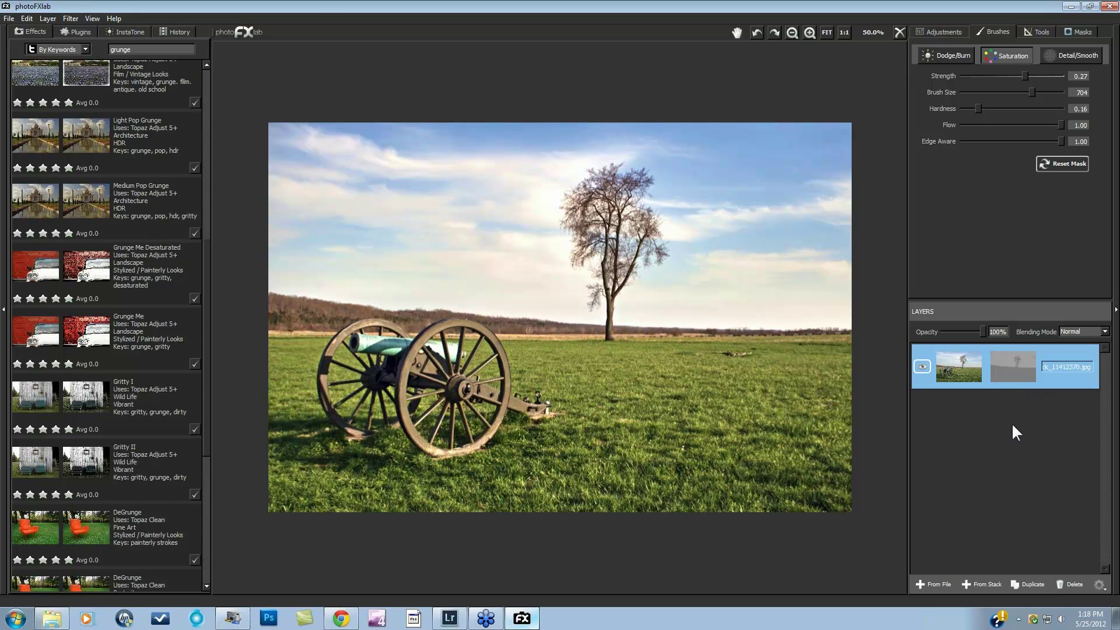
Step: Open the horse photo shutterstock_1219355 in place of the cannon photo
{"action": "left_click", "coordinate": [9, 19]}
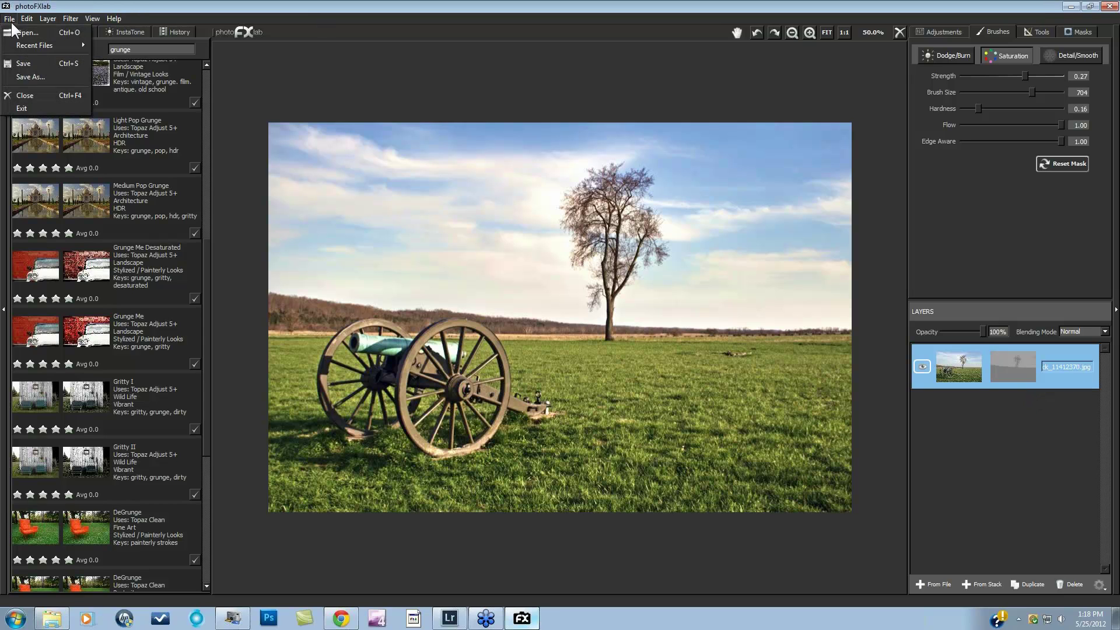
{"action": "left_click", "coordinate": [14, 32]}
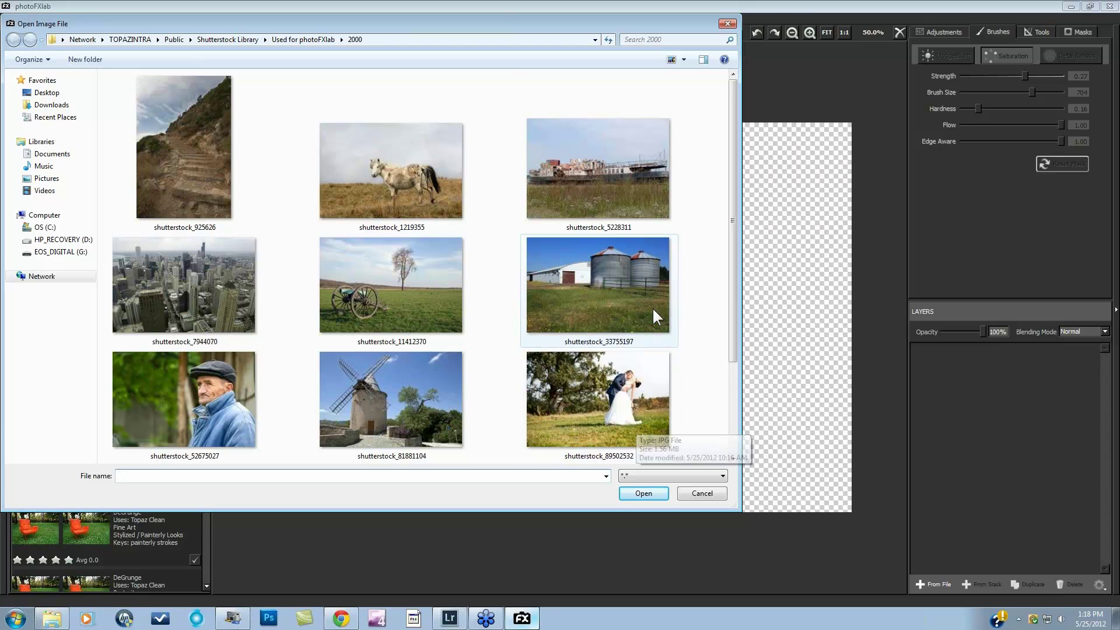
{"action": "left_click", "coordinate": [440, 176]}
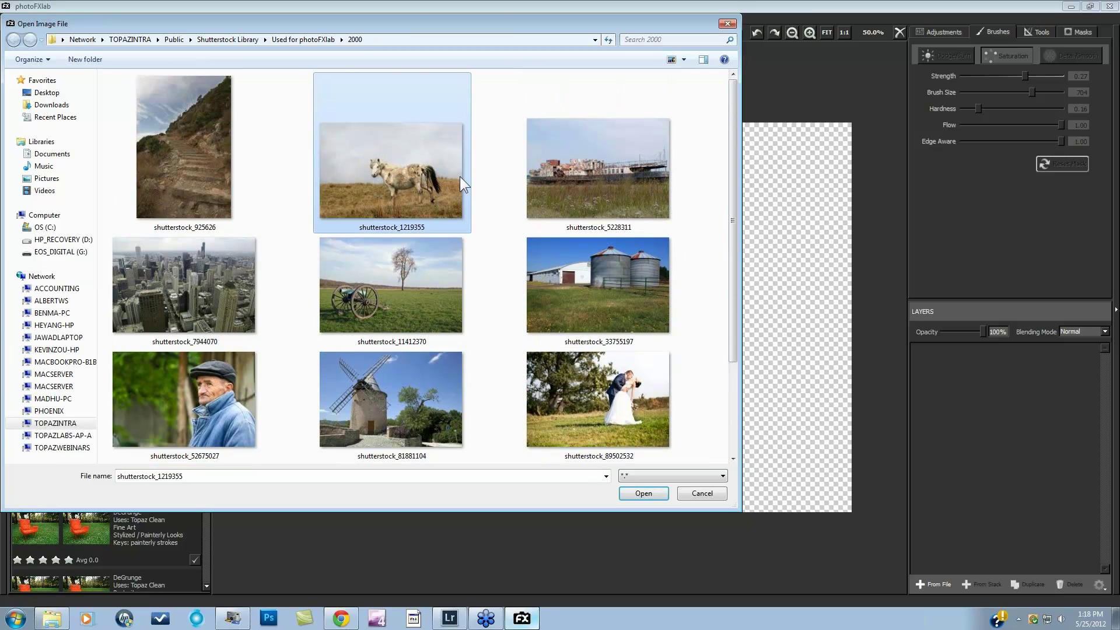
{"action": "left_click", "coordinate": [630, 495]}
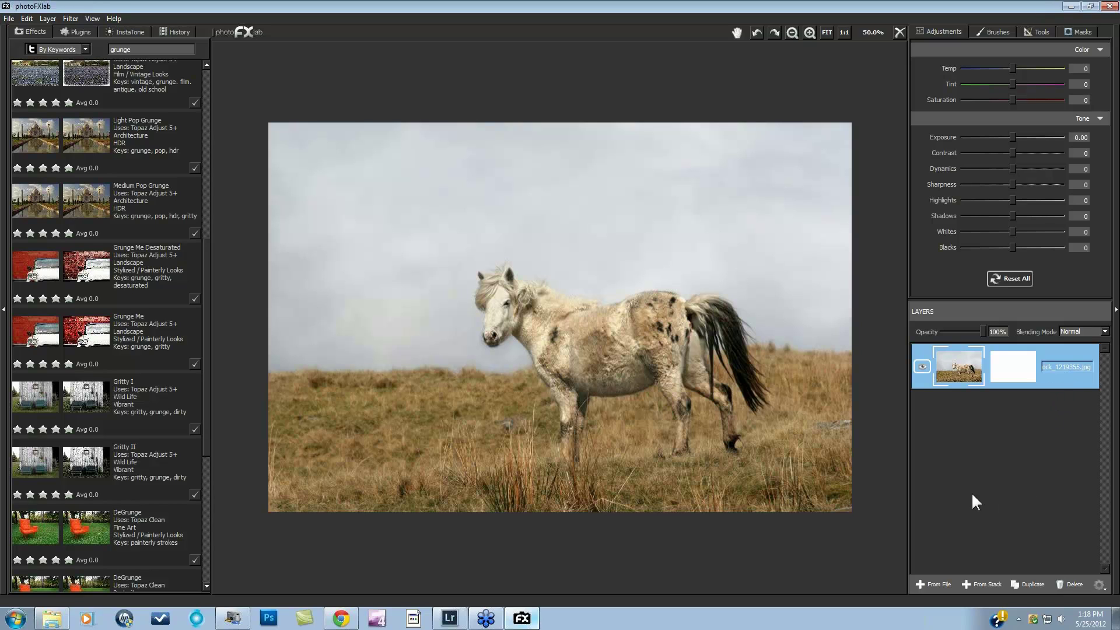
Step: Add shutterstock_11412370 from file as a new layer and move it below the horse photo layer
{"action": "left_click", "coordinate": [942, 584]}
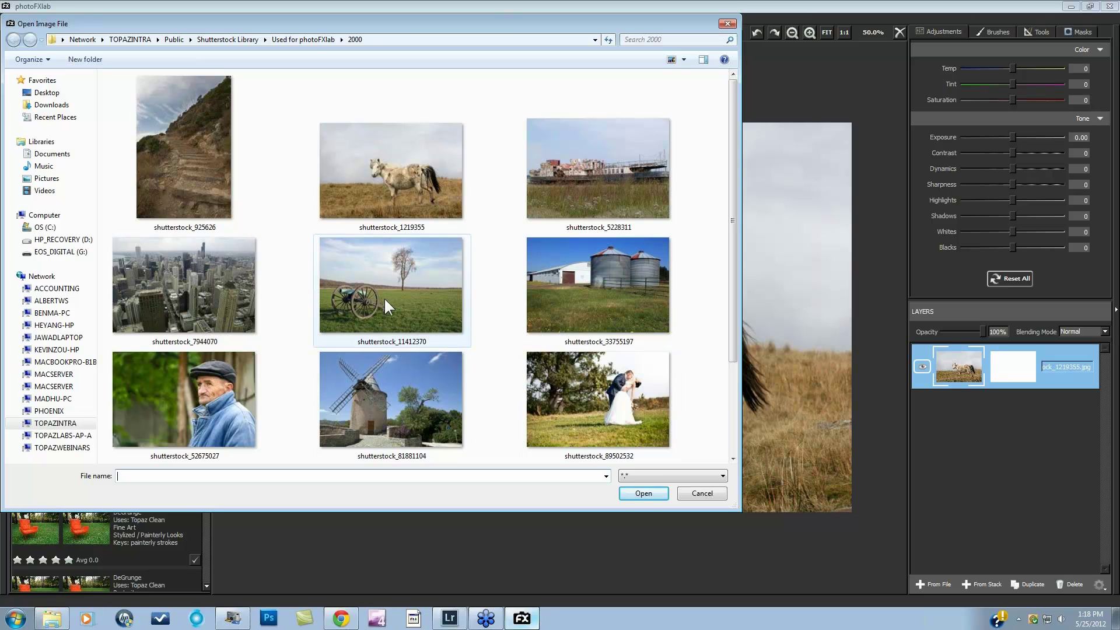
{"action": "left_click", "coordinate": [425, 268]}
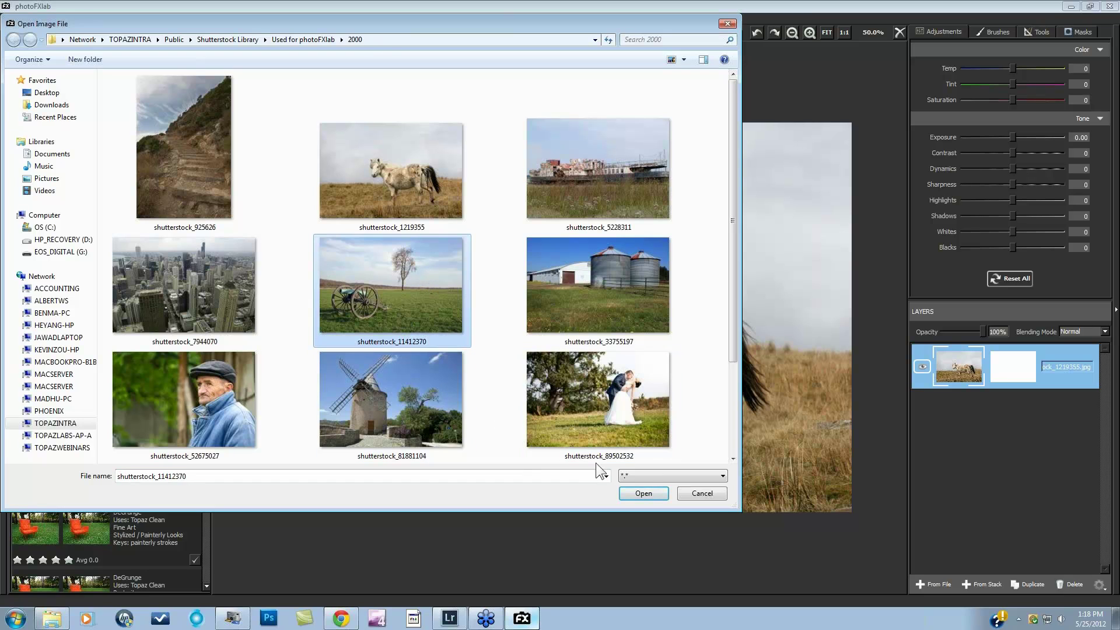
{"action": "left_click", "coordinate": [645, 494]}
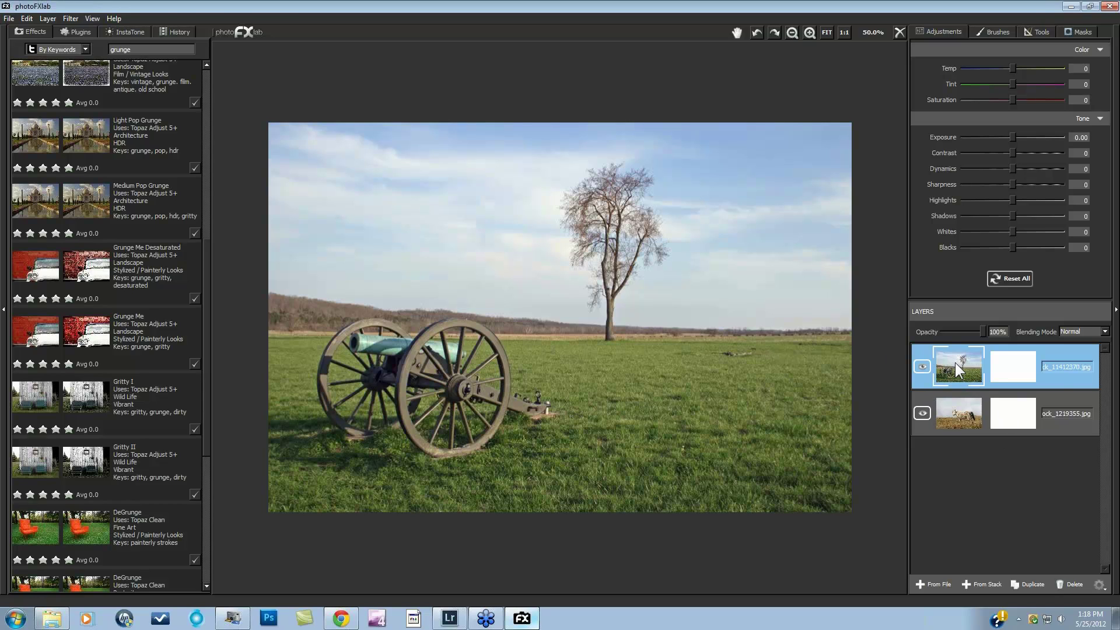
{"action": "left_click_drag", "start_coordinate": [1055, 384], "coordinate": [1017, 457]}
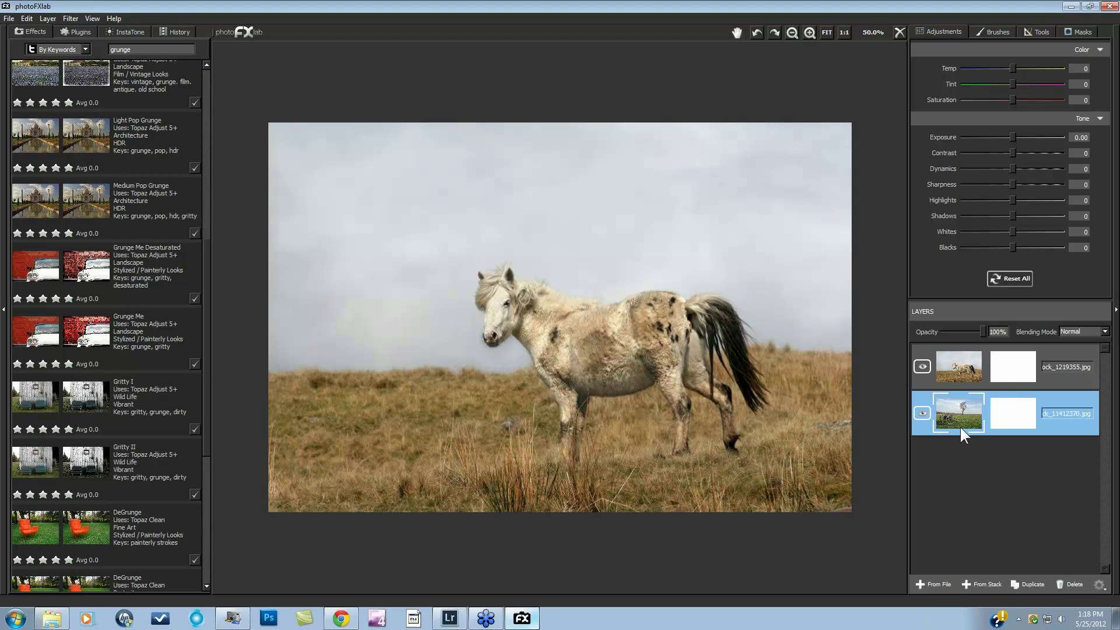
Step: Mask out the horse photo's sky along the horse and horizon with an edge-aware brush at value 0, size 255 and hardness 0.21
{"action": "left_click", "coordinate": [968, 366]}
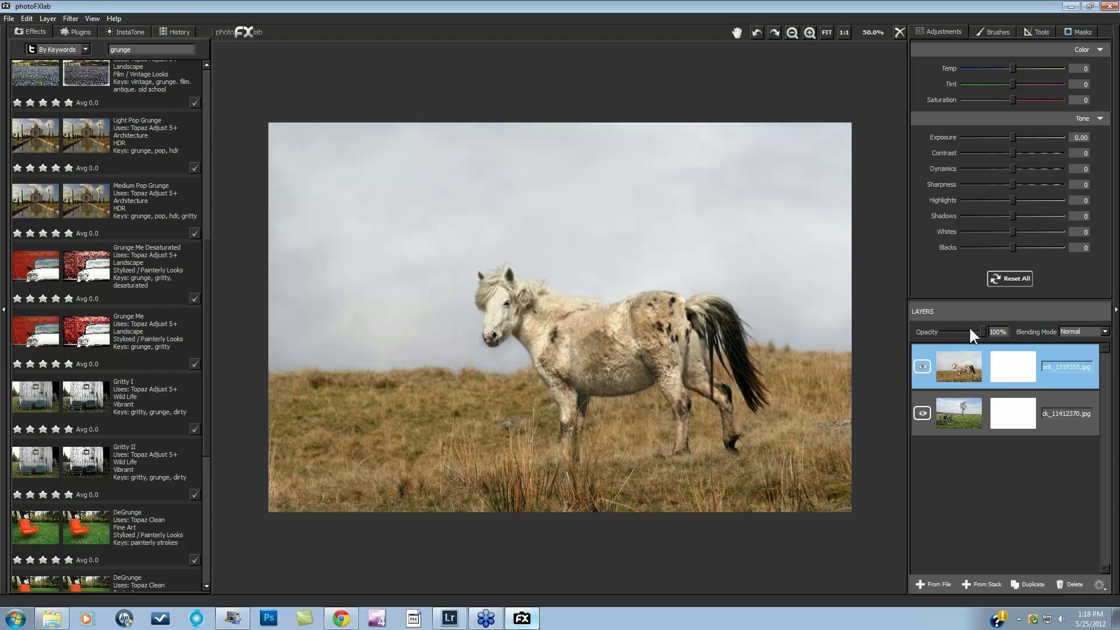
{"action": "left_click", "coordinate": [1004, 370]}
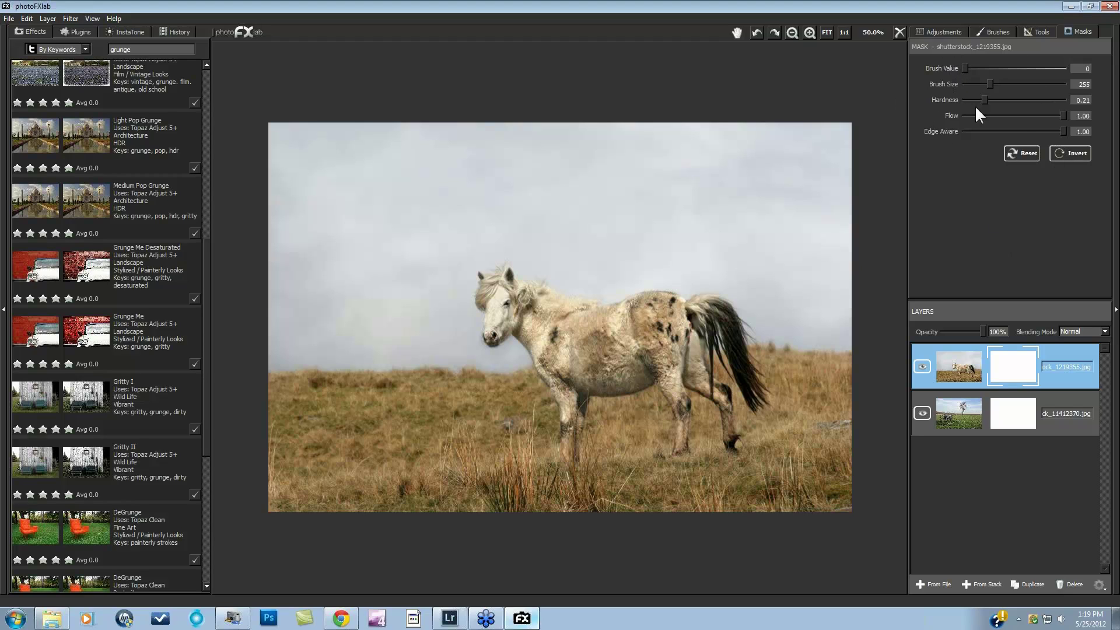
{"action": "mouse_move", "coordinate": [764, 317]}
{"action": "left_mouse_down"}
{"action": "mouse_move", "coordinate": [745, 255]}
{"action": "mouse_move", "coordinate": [788, 288]}
{"action": "mouse_move", "coordinate": [710, 247]}
{"action": "mouse_move", "coordinate": [624, 250]}
{"action": "mouse_move", "coordinate": [655, 228]}
{"action": "mouse_move", "coordinate": [576, 245]}
{"action": "mouse_move", "coordinate": [842, 172]}
{"action": "mouse_move", "coordinate": [850, 244]}
{"action": "mouse_move", "coordinate": [831, 224]}
{"action": "mouse_move", "coordinate": [694, 170]}
{"action": "mouse_move", "coordinate": [591, 214]}
{"action": "left_mouse_up"}
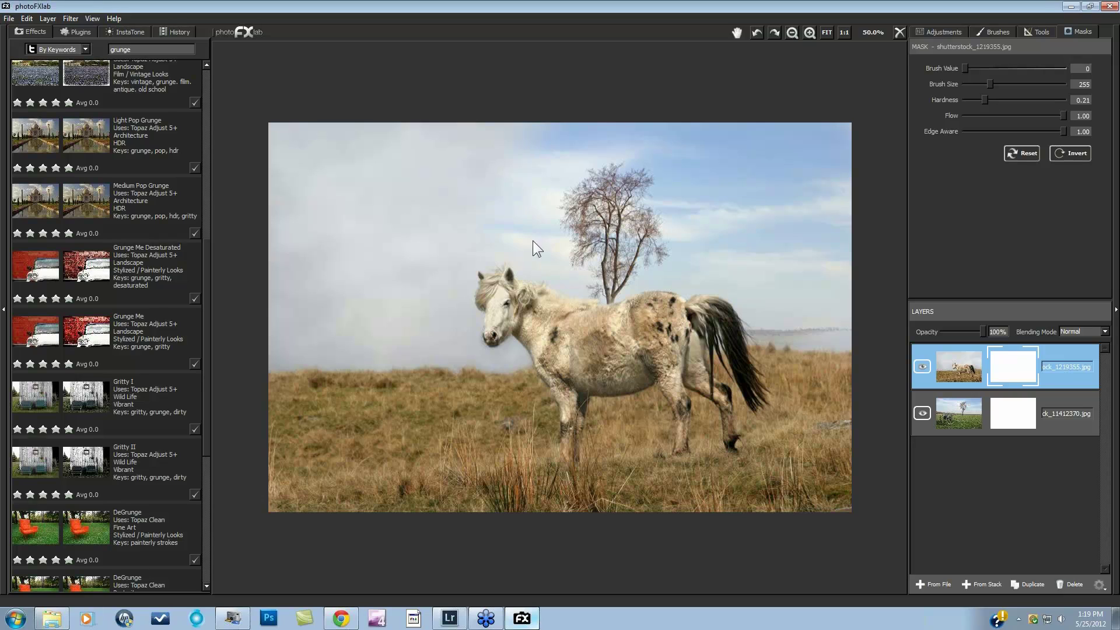
{"action": "mouse_move", "coordinate": [533, 242]}
{"action": "left_mouse_down"}
{"action": "mouse_move", "coordinate": [442, 267]}
{"action": "mouse_move", "coordinate": [438, 300]}
{"action": "mouse_move", "coordinate": [453, 329]}
{"action": "mouse_move", "coordinate": [294, 325]}
{"action": "mouse_move", "coordinate": [288, 170]}
{"action": "mouse_move", "coordinate": [515, 175]}
{"action": "mouse_move", "coordinate": [301, 224]}
{"action": "mouse_move", "coordinate": [309, 339]}
{"action": "mouse_move", "coordinate": [395, 325]}
{"action": "mouse_move", "coordinate": [430, 328]}
{"action": "mouse_move", "coordinate": [454, 350]}
{"action": "left_mouse_up"}
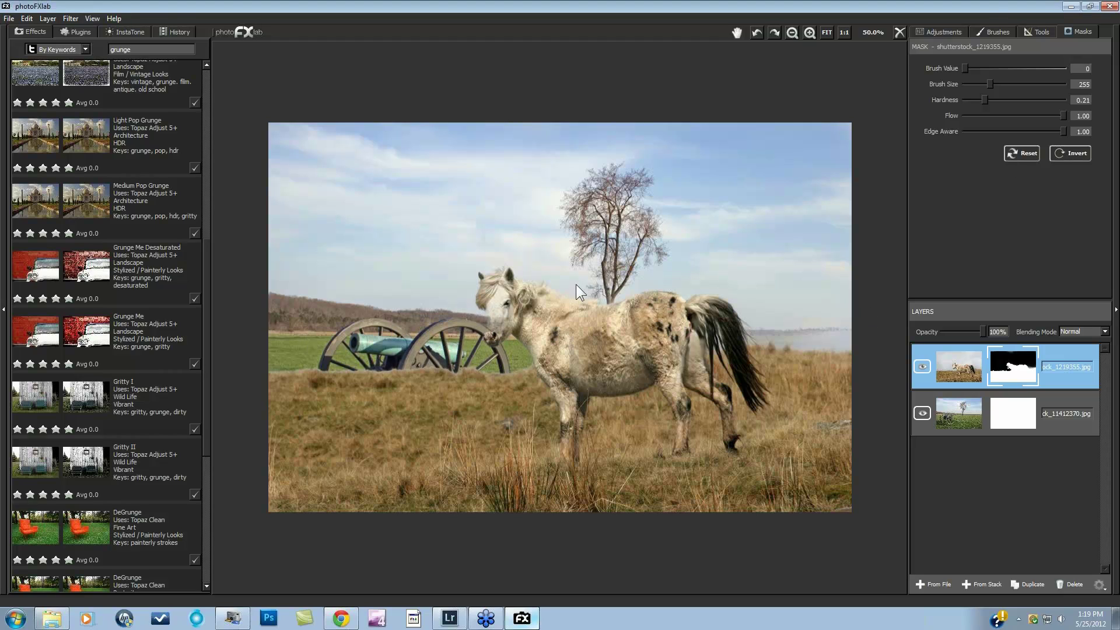
Step: Undo the latest mask strokes, set the brush hardness to 0.08 and repaint the mask along the horizon behind the horse's tail
{"action": "left_click", "coordinate": [753, 33]}
{"action": "left_click", "coordinate": [754, 32]}
{"action": "left_click", "coordinate": [754, 33]}
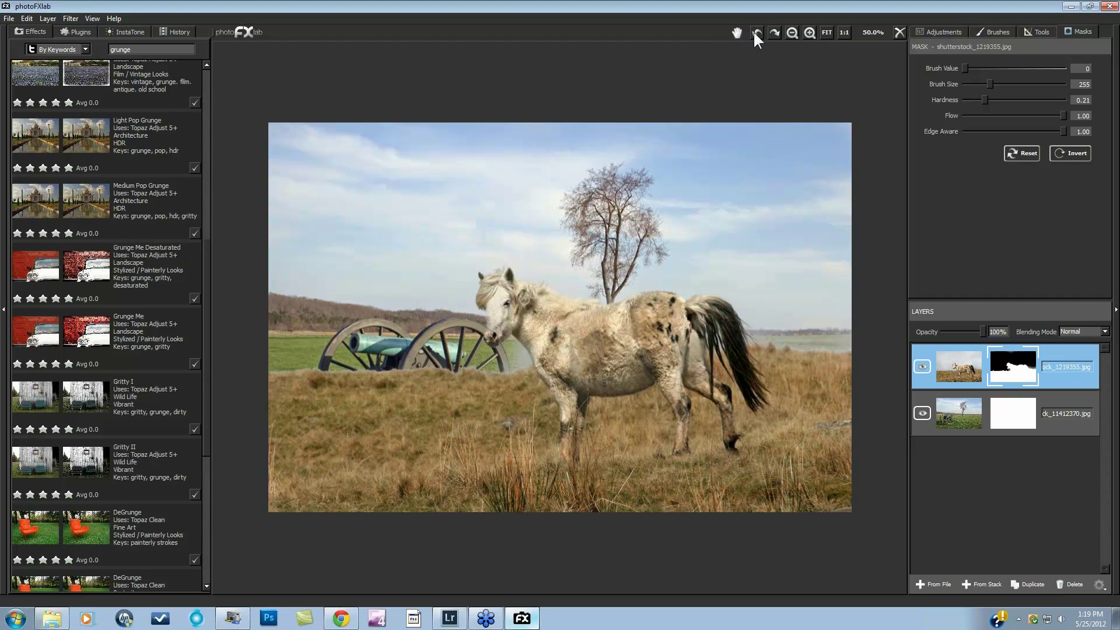
{"action": "left_click", "coordinate": [754, 32]}
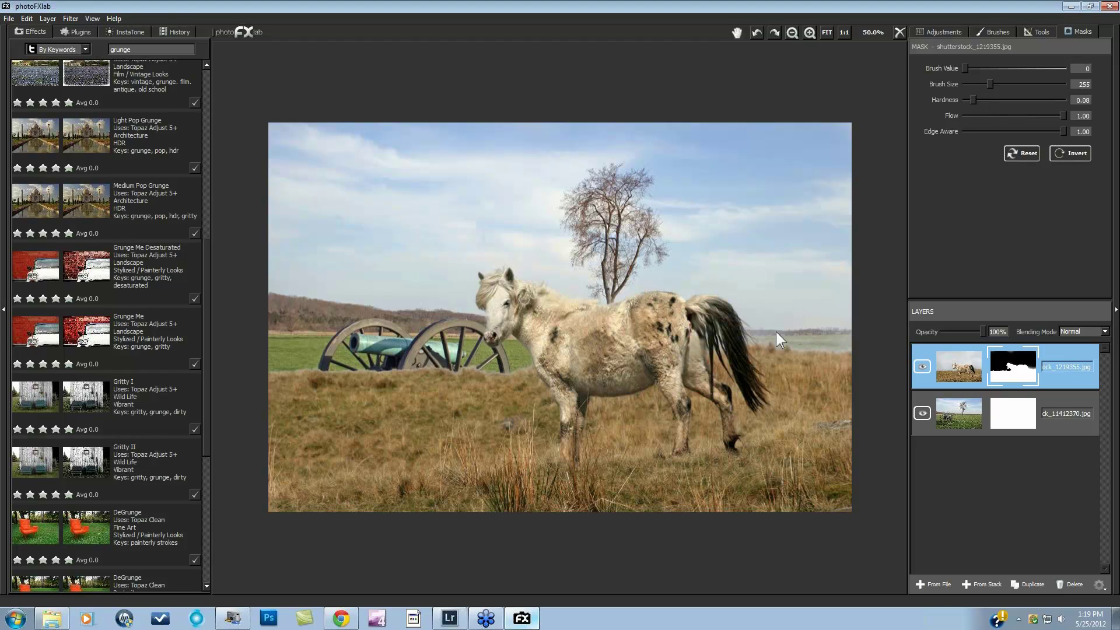
{"action": "left_click_drag", "start_coordinate": [776, 331], "coordinate": [832, 325]}
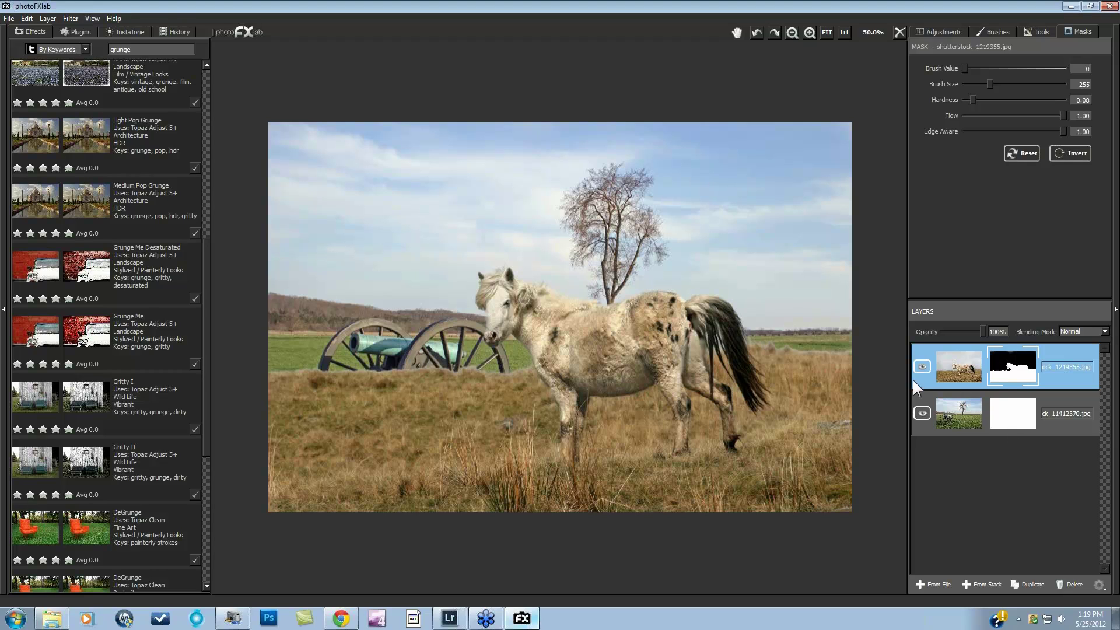
Step: Scale the cannon background layer to 3040 × 2026 pixels and move it right and up so the whole cannon shows beside the horse
{"action": "left_click", "coordinate": [962, 410]}
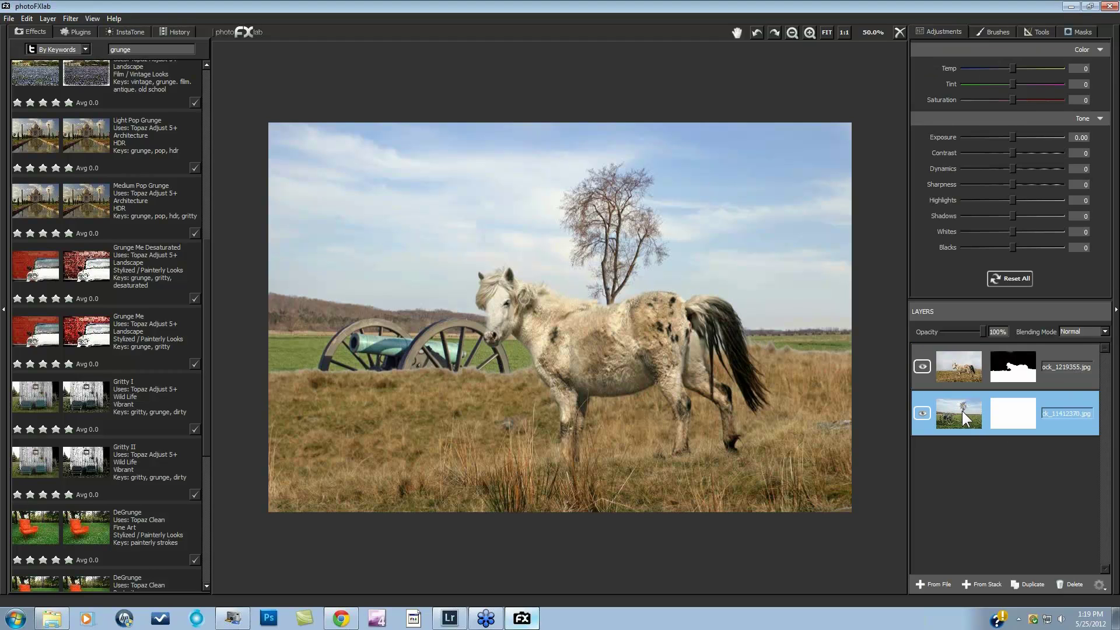
{"action": "left_click", "coordinate": [1033, 30]}
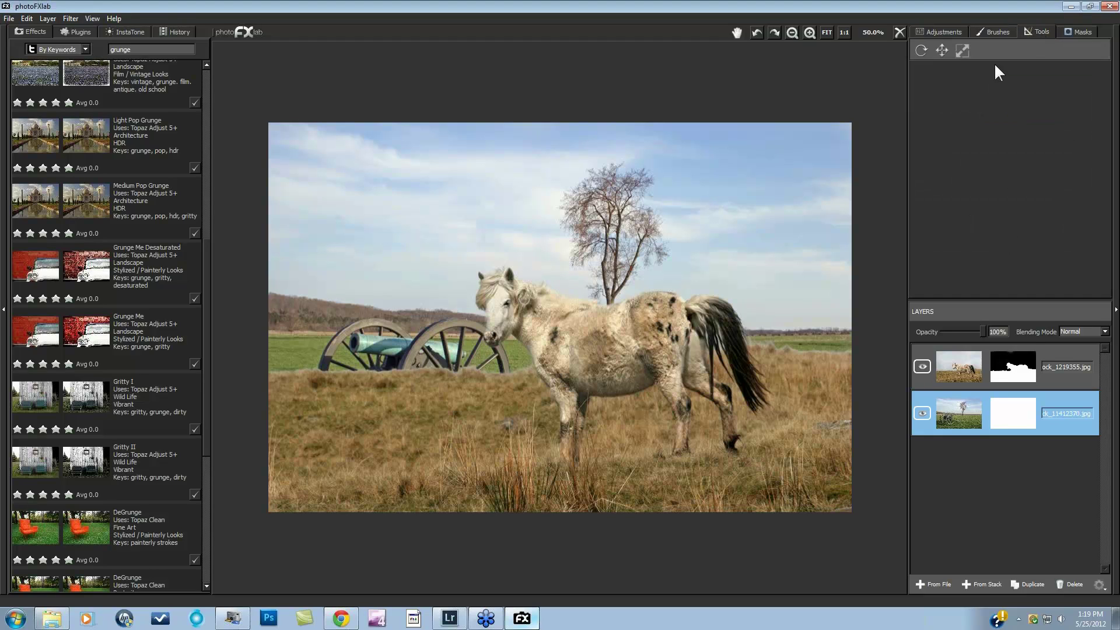
{"action": "left_click", "coordinate": [962, 52]}
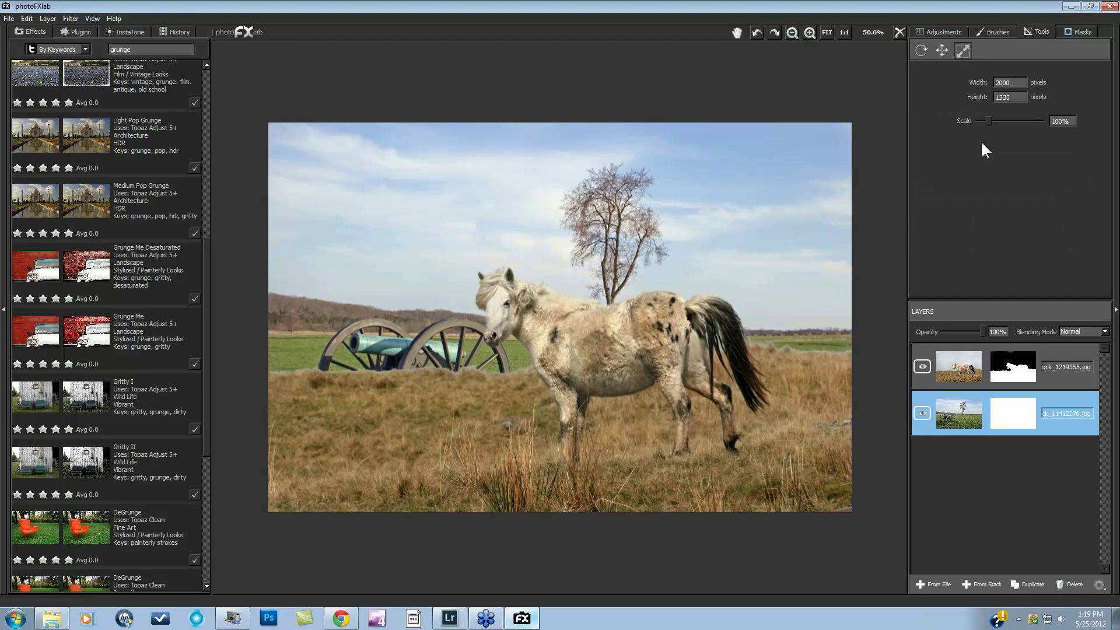
{"action": "left_click_drag", "start_coordinate": [991, 121], "coordinate": [1017, 123]}
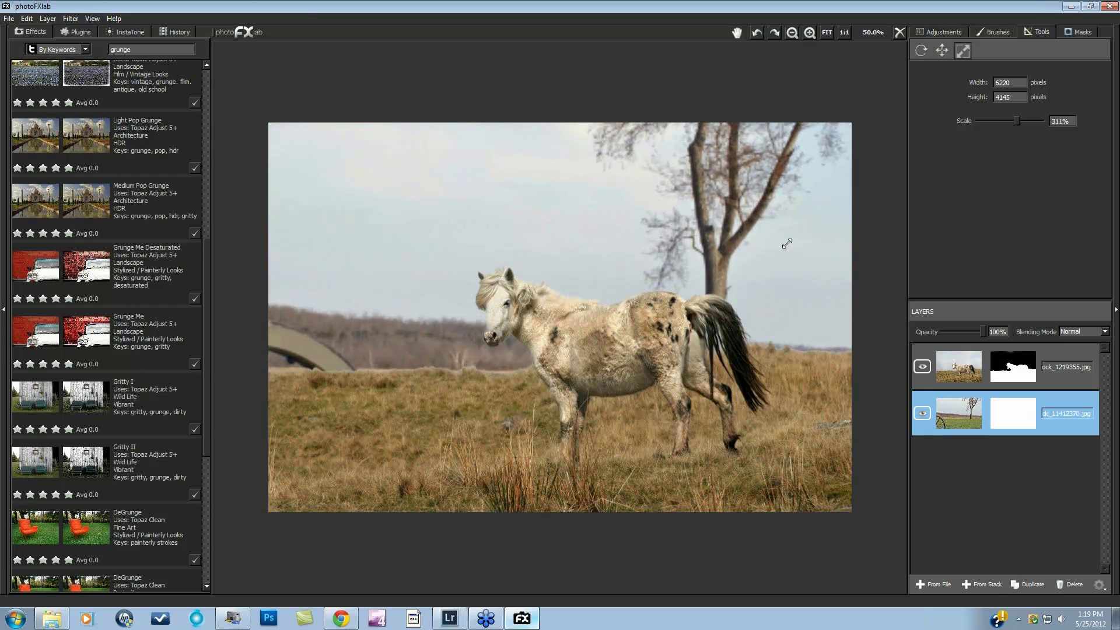
{"action": "left_click_drag", "start_coordinate": [1016, 122], "coordinate": [995, 121]}
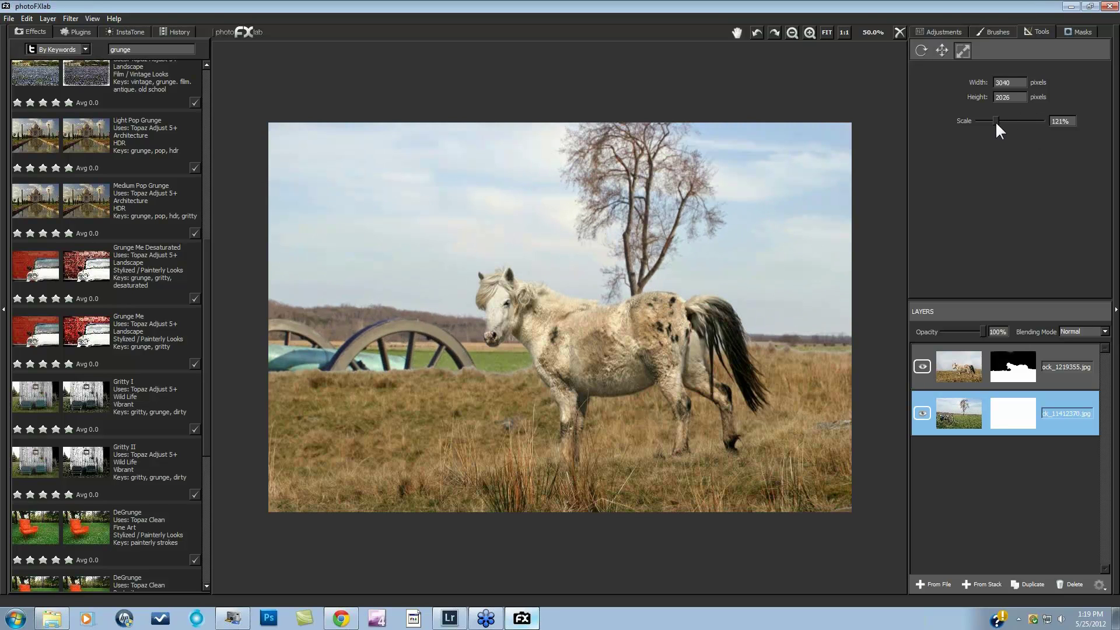
{"action": "left_click", "coordinate": [943, 51]}
{"action": "left_click_drag", "start_coordinate": [765, 209], "coordinate": [817, 192]}
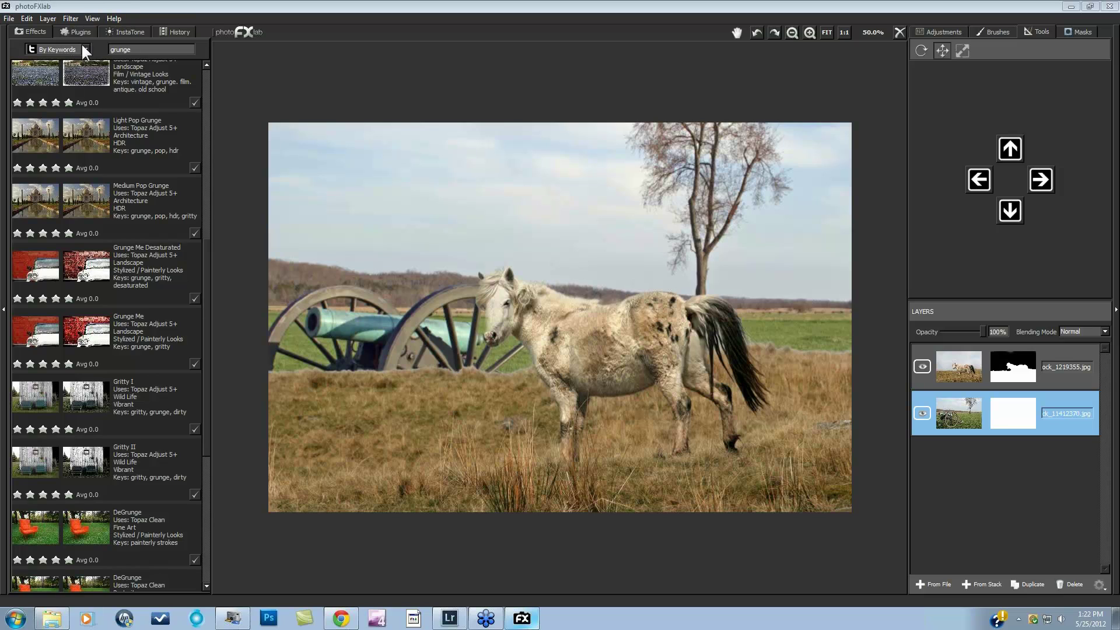
Step: Open the windmill photo shutterstock_81881104, discarding the unsaved changes to the horse composite
{"action": "left_click", "coordinate": [13, 17]}
{"action": "left_click", "coordinate": [16, 30]}
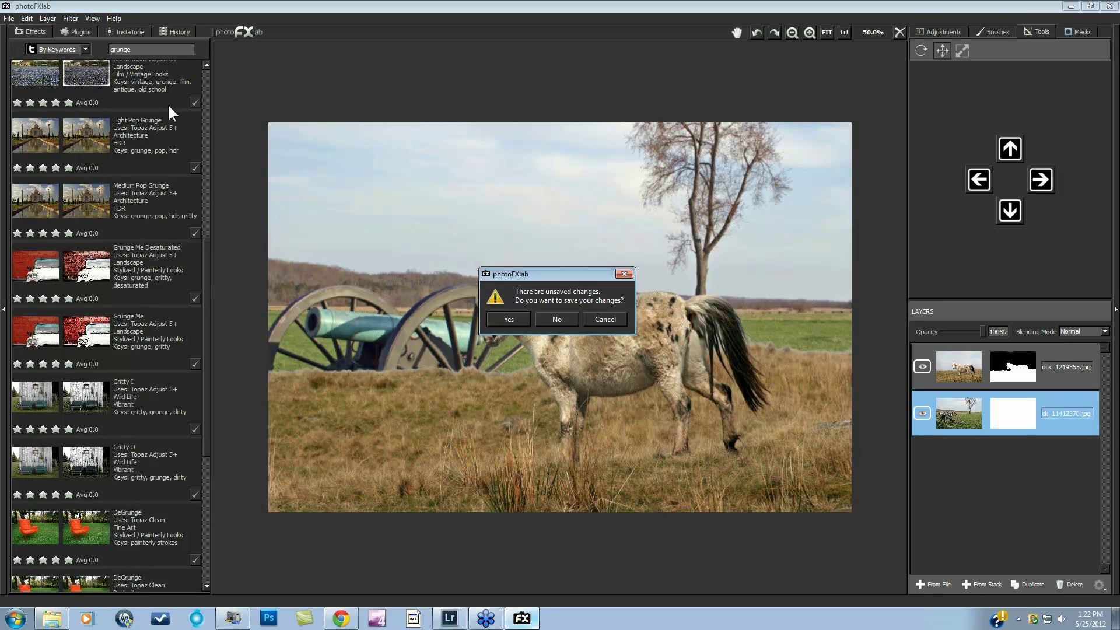
{"action": "left_click", "coordinate": [548, 318]}
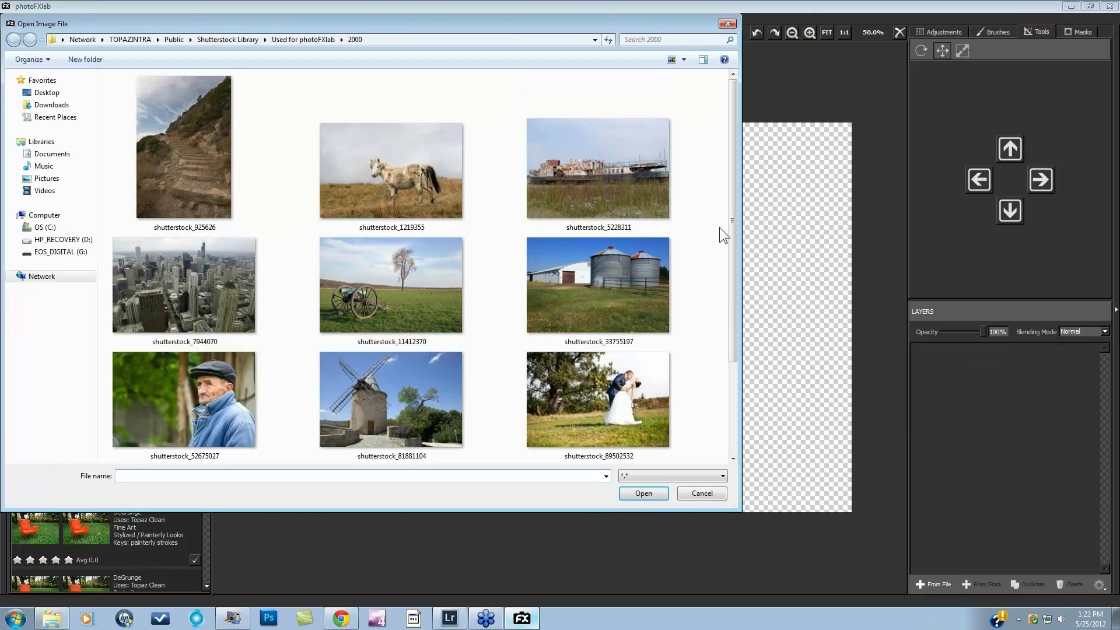
{"action": "left_click_drag", "start_coordinate": [729, 212], "coordinate": [730, 294]}
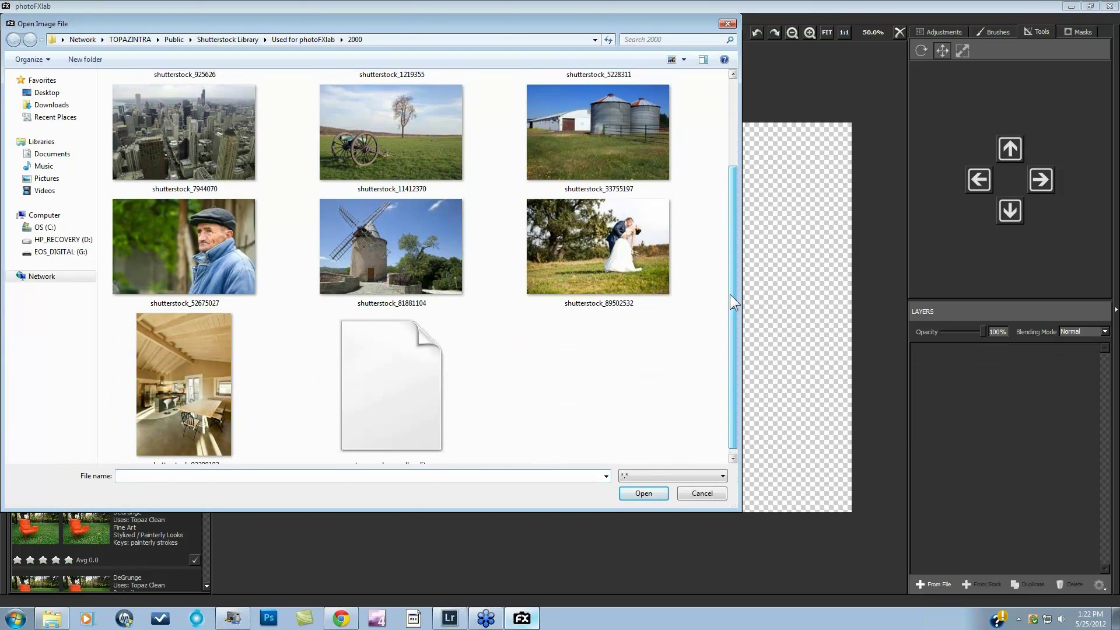
{"action": "left_click", "coordinate": [386, 265]}
{"action": "left_click", "coordinate": [641, 493]}
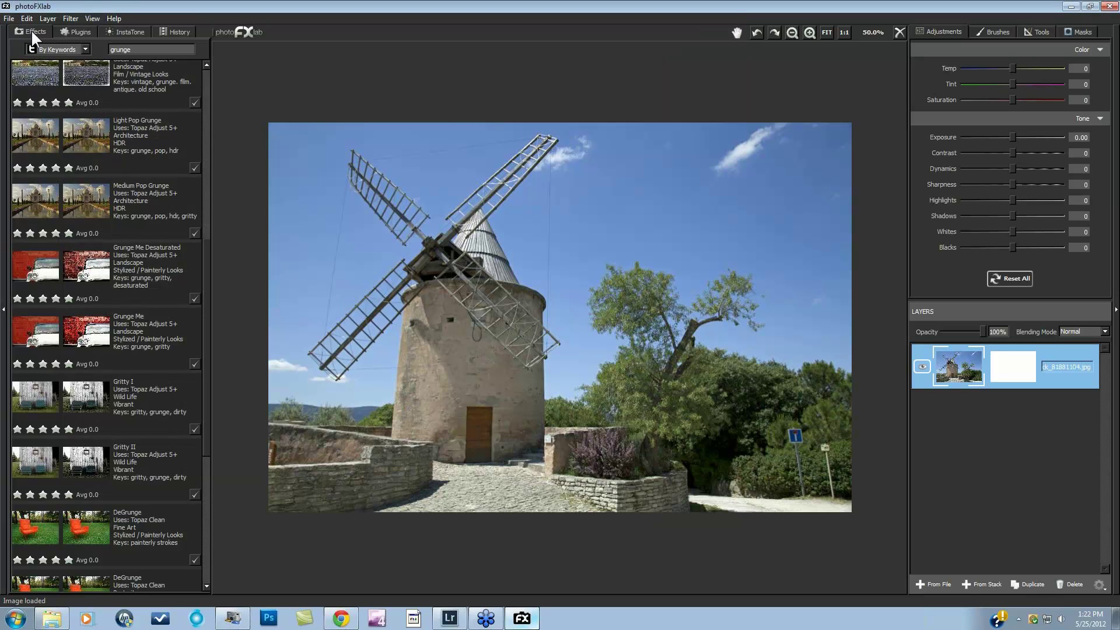
{"action": "left_click", "coordinate": [83, 49]}
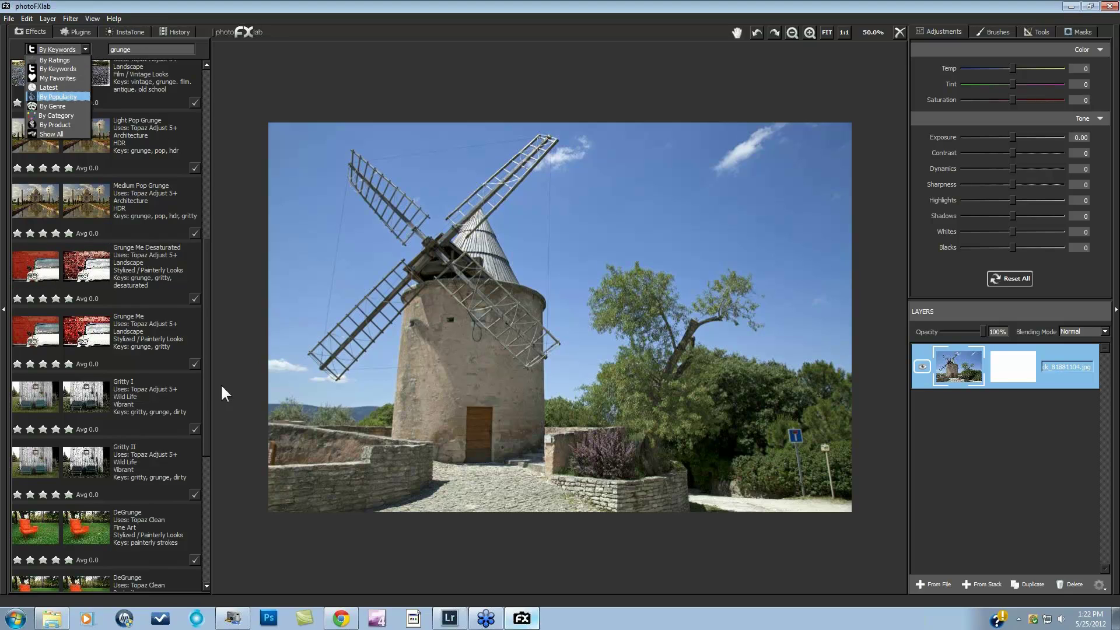
{"action": "left_click", "coordinate": [56, 362]}
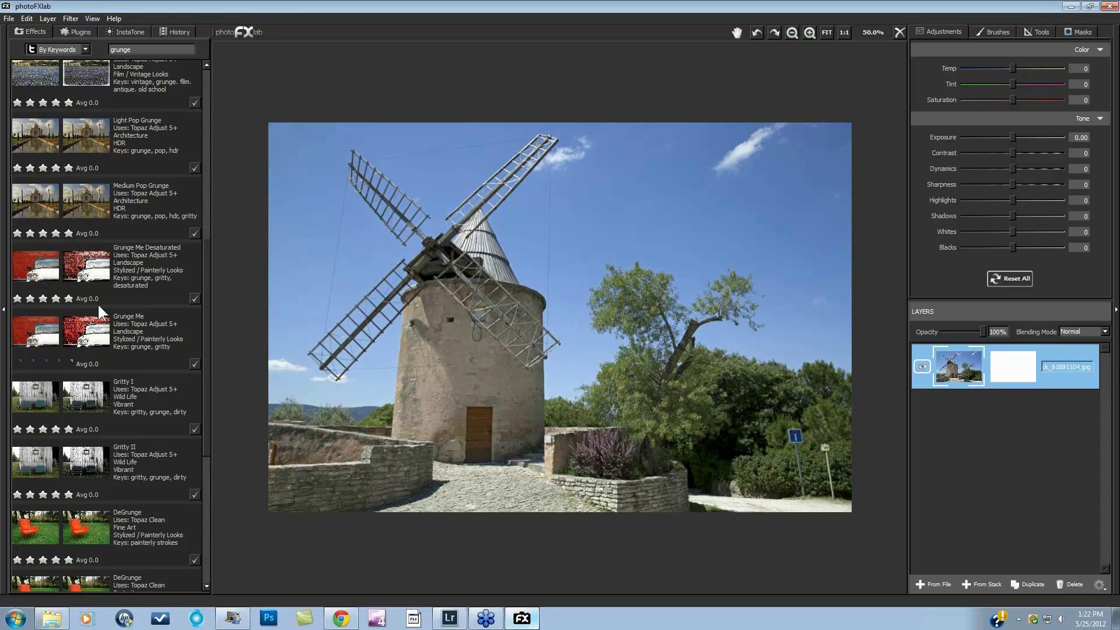
{"action": "scroll", "coordinate": [97, 303], "scroll_direction": "up", "scroll_amount": 2}
{"action": "scroll", "coordinate": [54, 278], "scroll_direction": "up", "scroll_amount": 4}
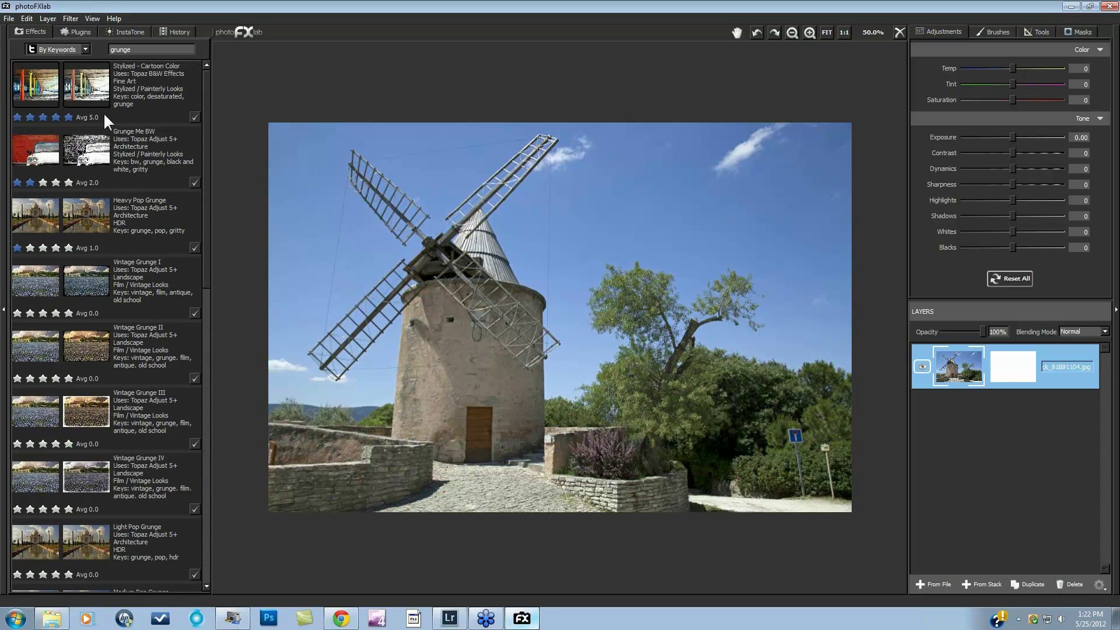
Step: Search the effects by the keyword B&W and look through the matching presets
{"action": "left_click", "coordinate": [82, 47]}
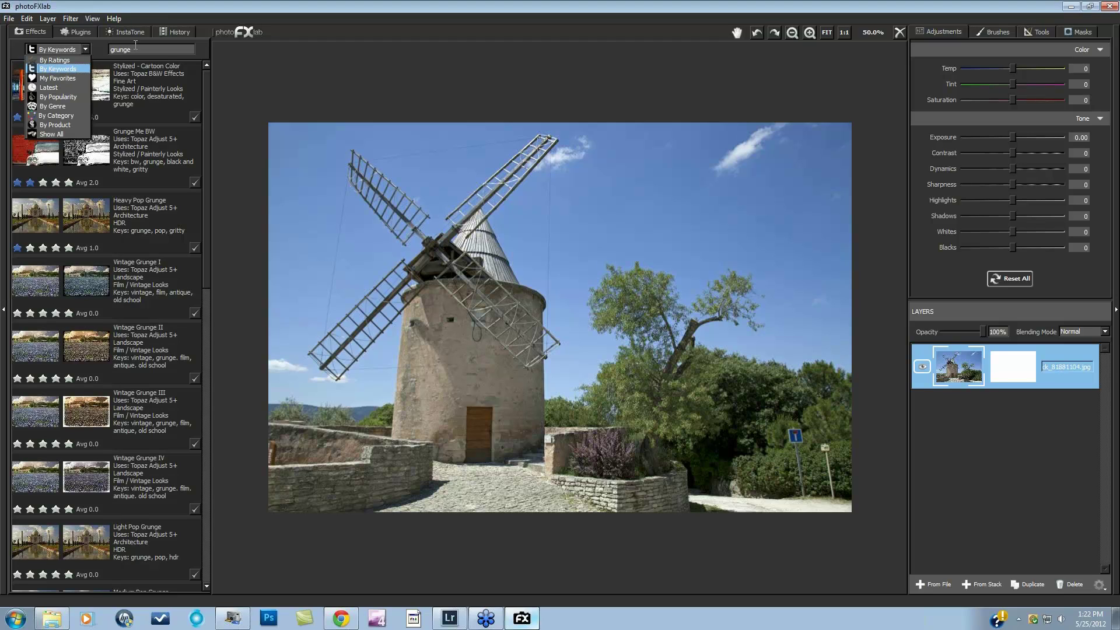
{"action": "left_click", "coordinate": [69, 69]}
{"action": "left_click", "coordinate": [131, 51]}
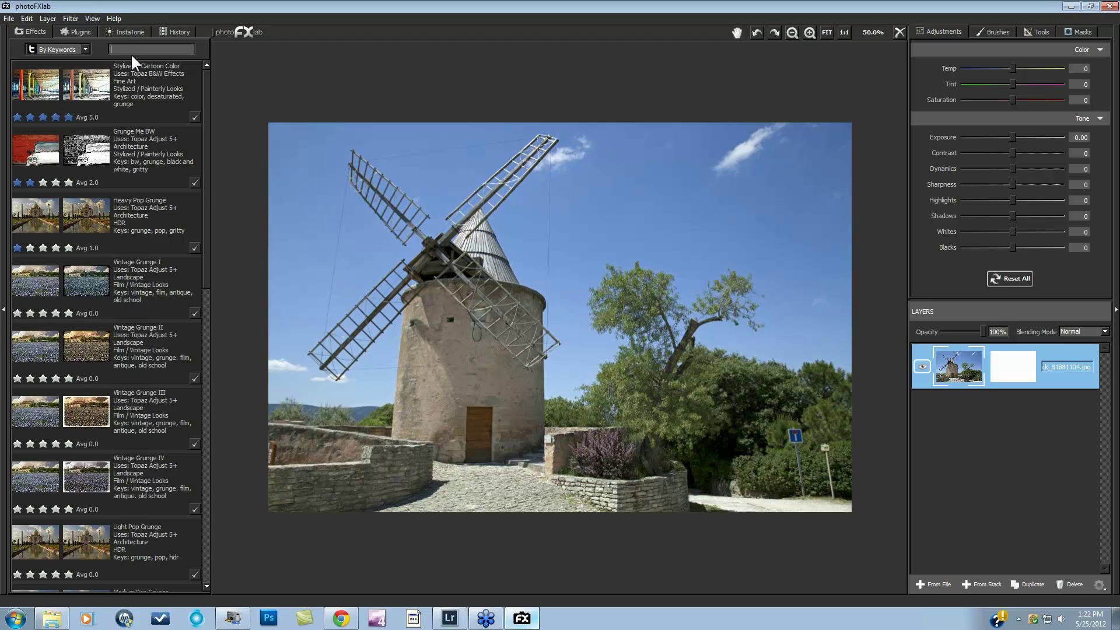
{"action": "type", "text": "B&W"}
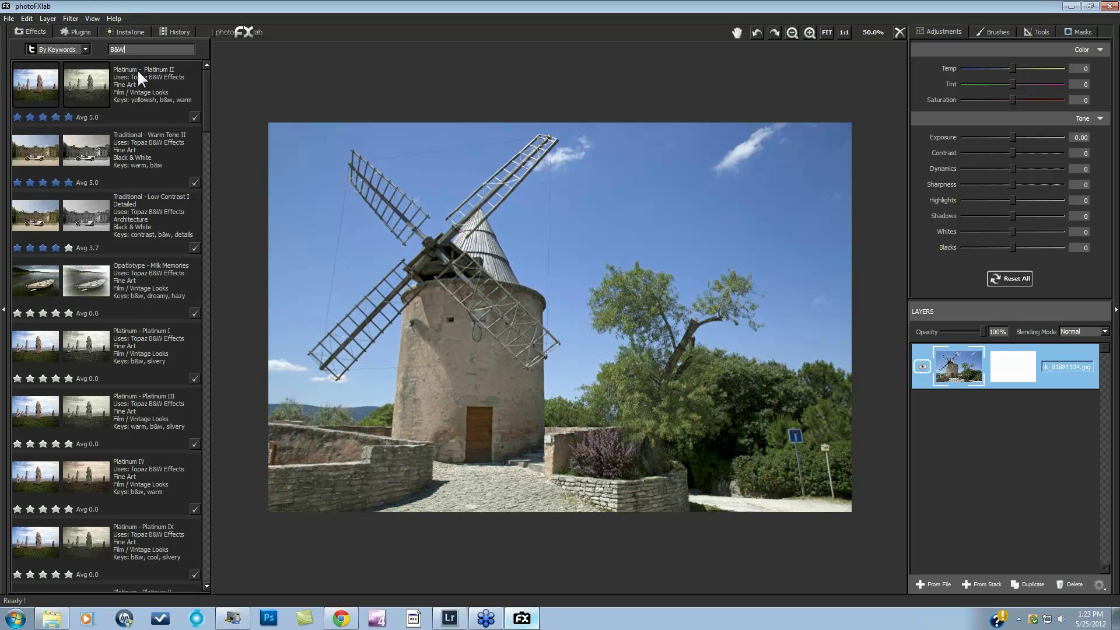
{"action": "scroll", "coordinate": [150, 300], "scroll_direction": "down", "scroll_amount": 7}
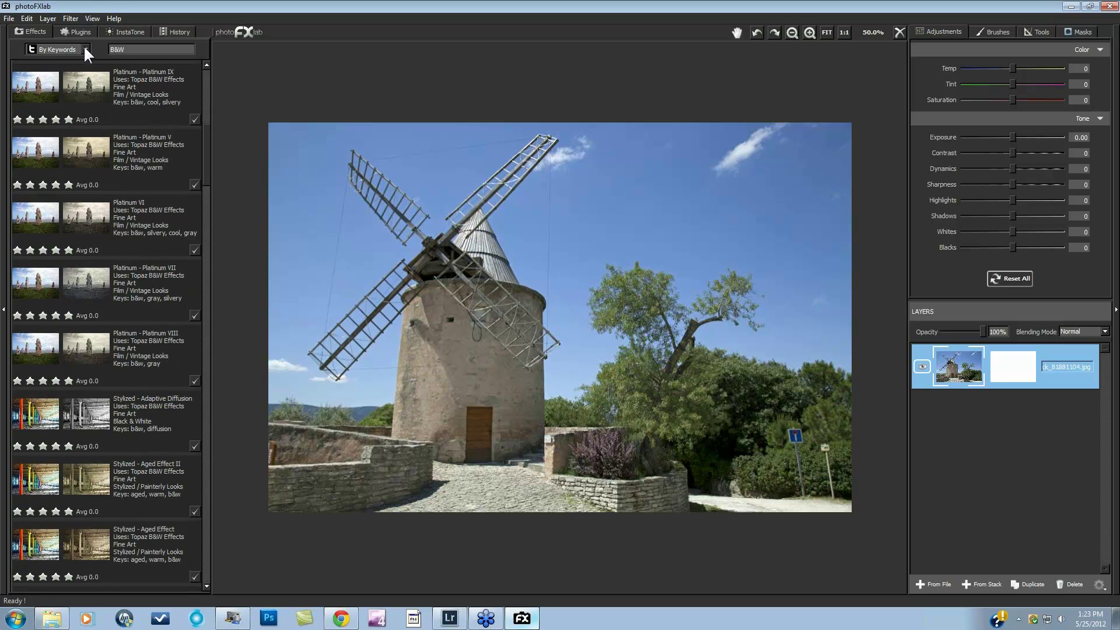
Step: Filter the effects by product to Lens Effects and preview Awesomeness I on the windmill photo
{"action": "left_click", "coordinate": [85, 50]}
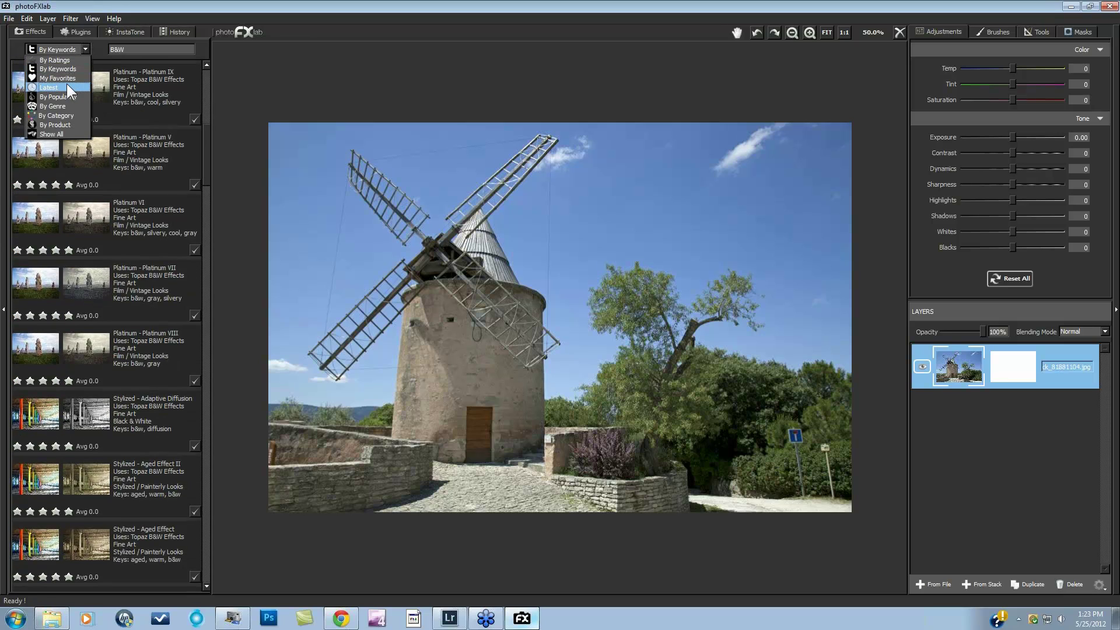
{"action": "left_click", "coordinate": [70, 125]}
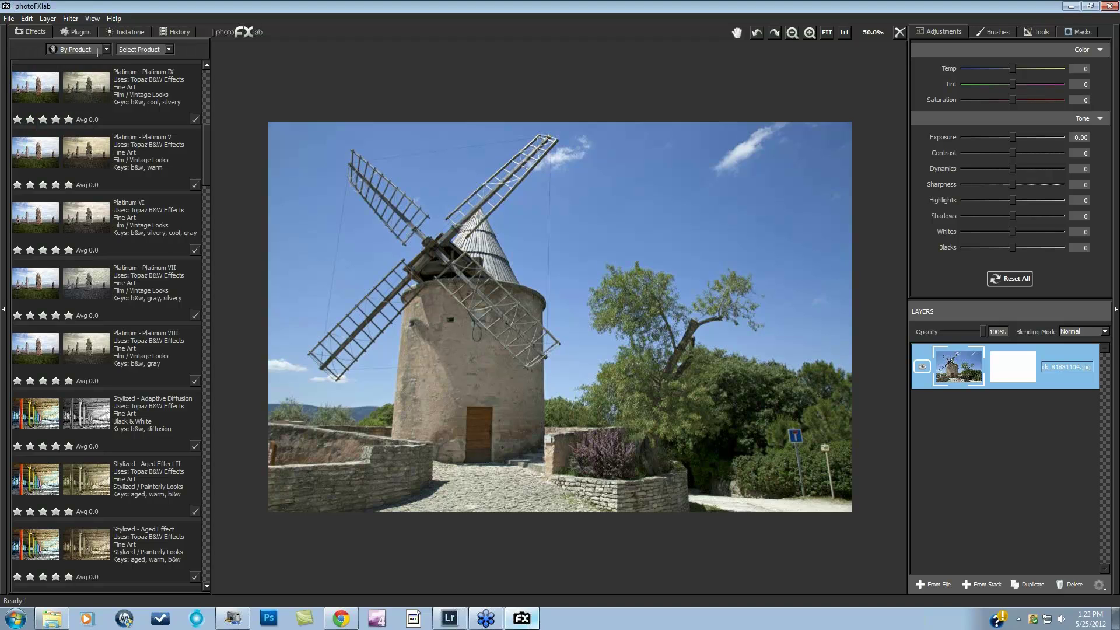
{"action": "left_click", "coordinate": [104, 49]}
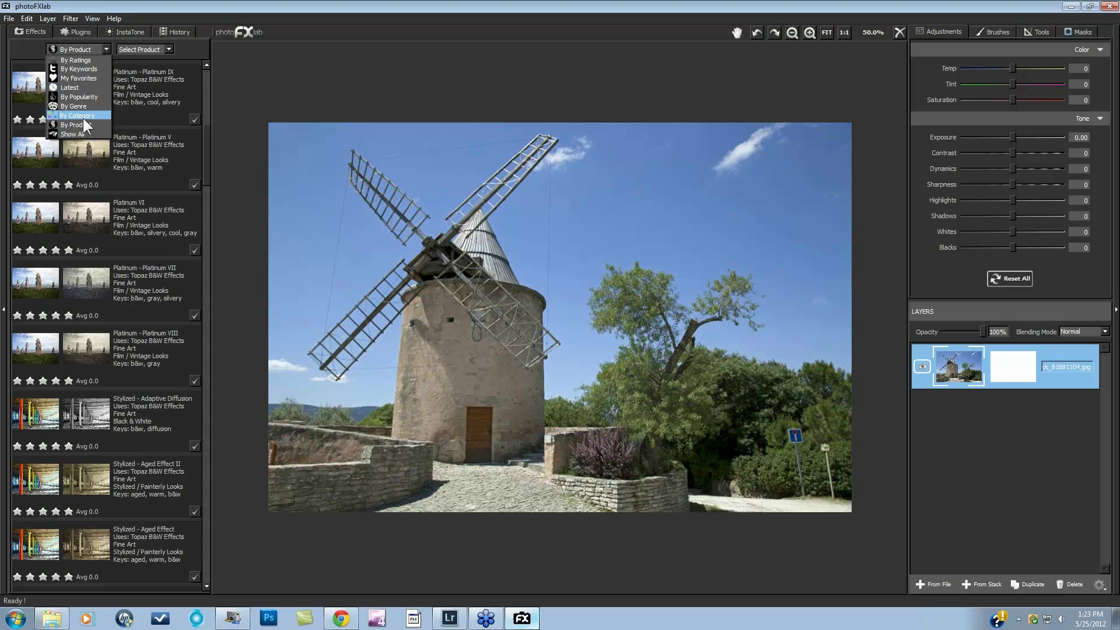
{"action": "left_click", "coordinate": [166, 48]}
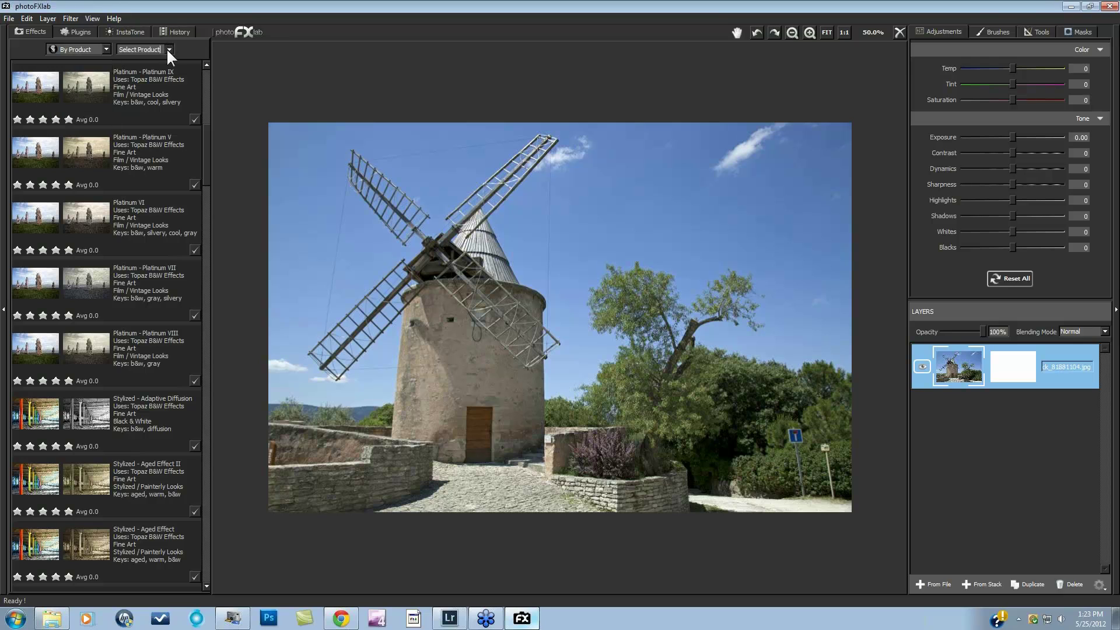
{"action": "left_click", "coordinate": [167, 48]}
{"action": "left_click", "coordinate": [150, 96]}
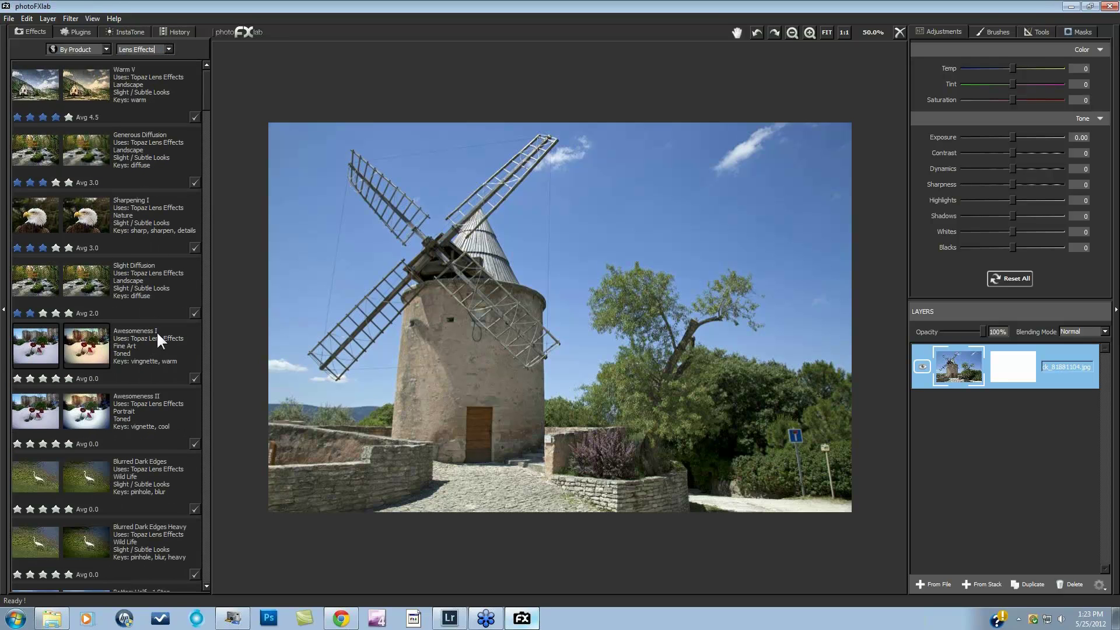
{"action": "left_click", "coordinate": [90, 346]}
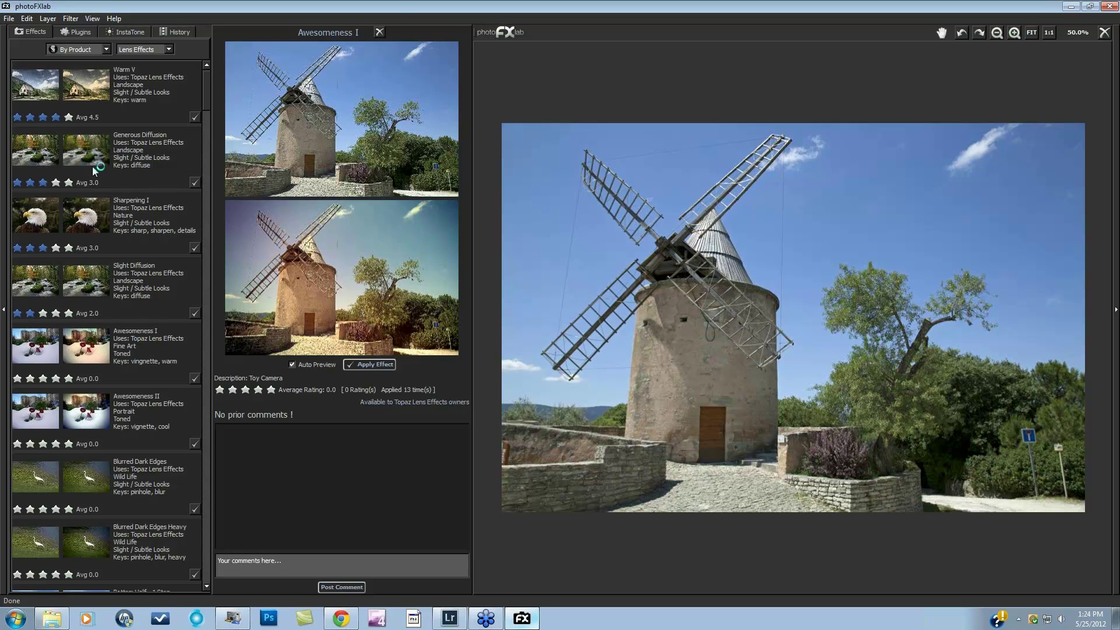
Step: Switch the product filter to B&W and preview Toned - Sepia and Gold II and Van Dyke - Umber Dynamic on the windmill
{"action": "left_click", "coordinate": [106, 51]}
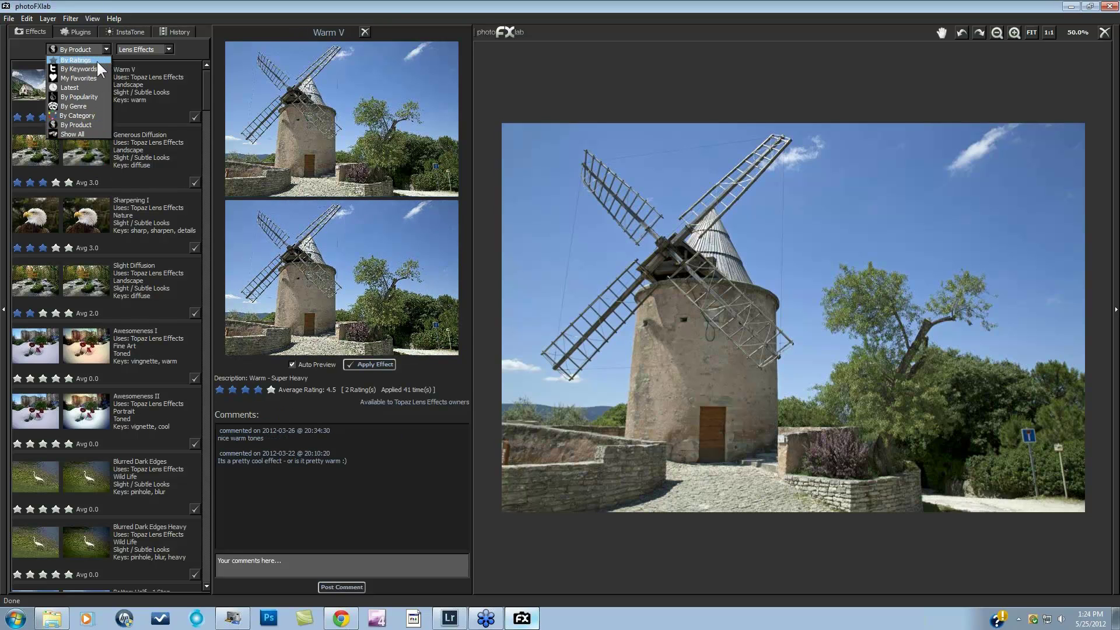
{"action": "left_click", "coordinate": [168, 50]}
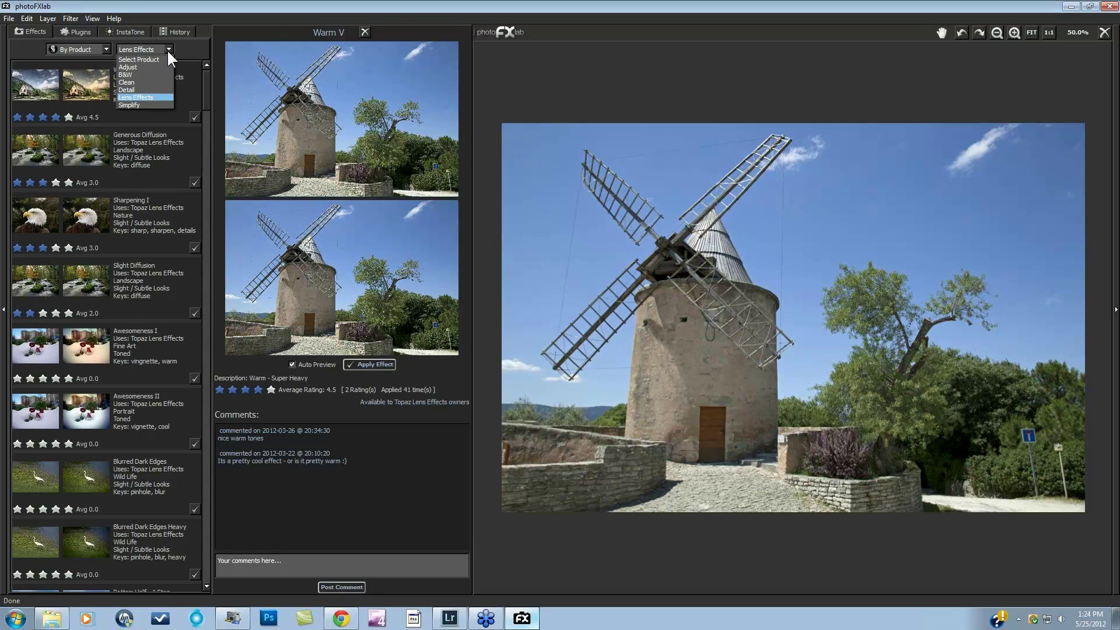
{"action": "left_click", "coordinate": [146, 74]}
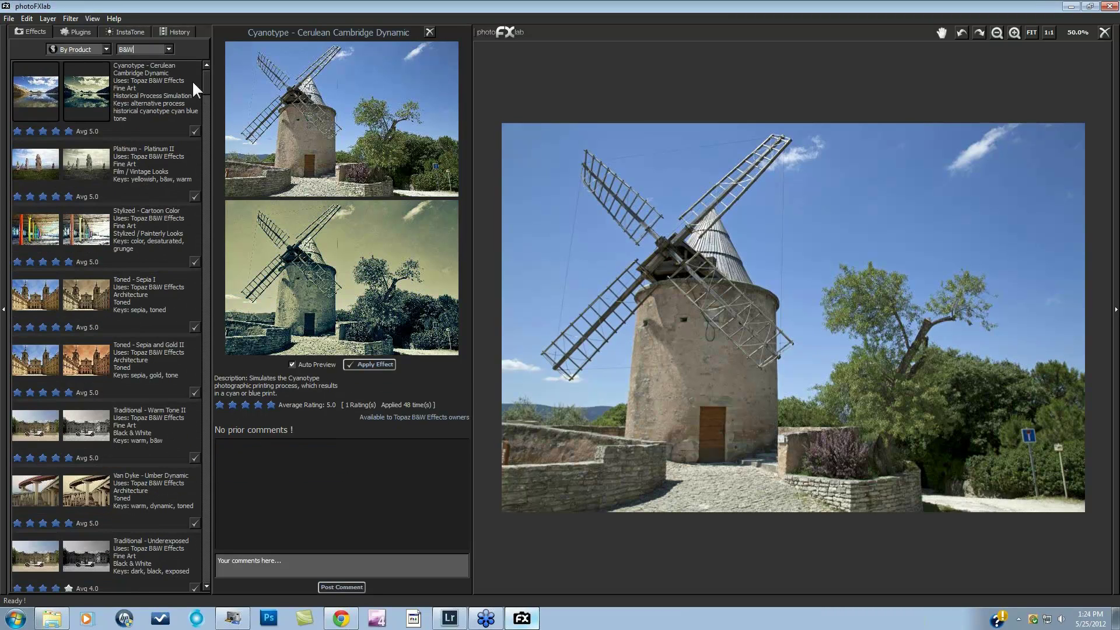
{"action": "left_click", "coordinate": [148, 331]}
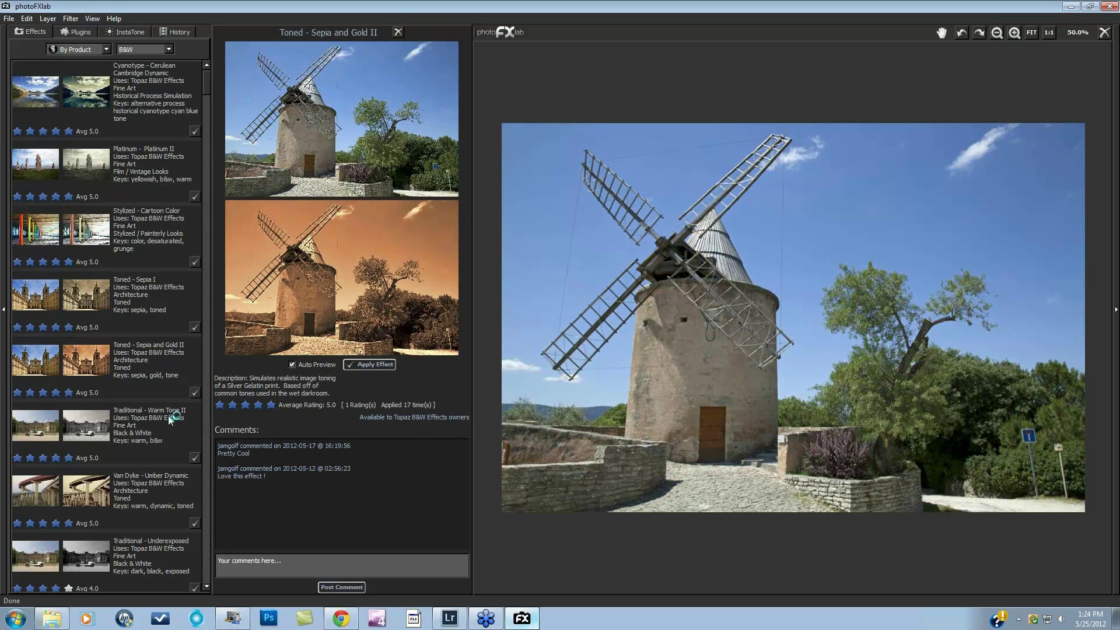
{"action": "left_click", "coordinate": [174, 491]}
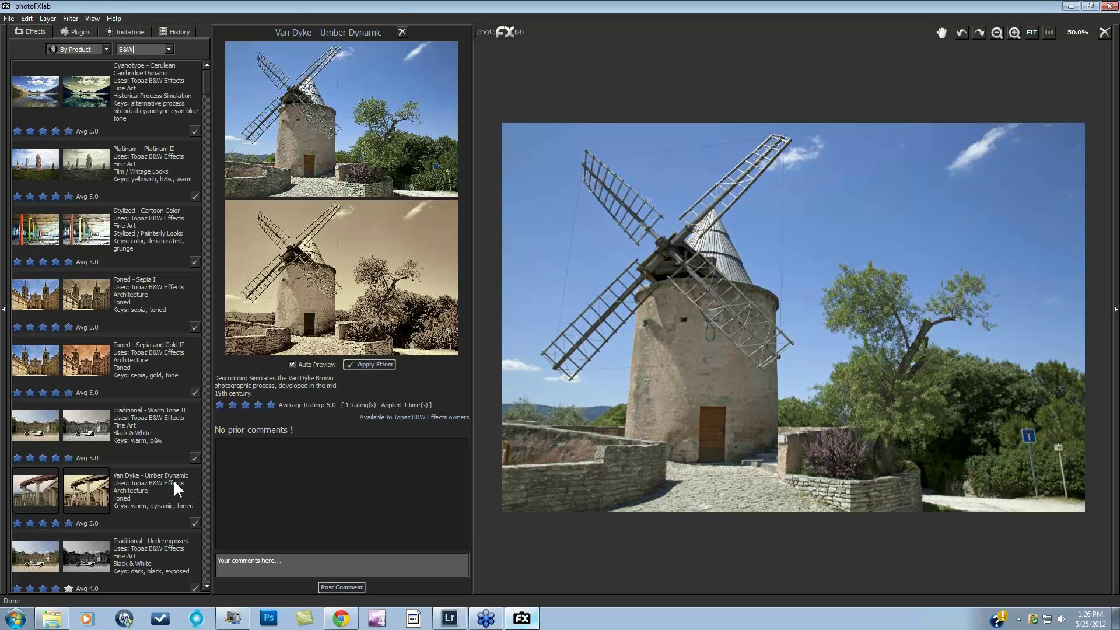
Step: Try the Dock2 preset from My Collection of the Topaz BW Effects plugin on the windmill photo, and undo the conversion
{"action": "left_click", "coordinate": [161, 429]}
{"action": "left_click", "coordinate": [73, 35]}
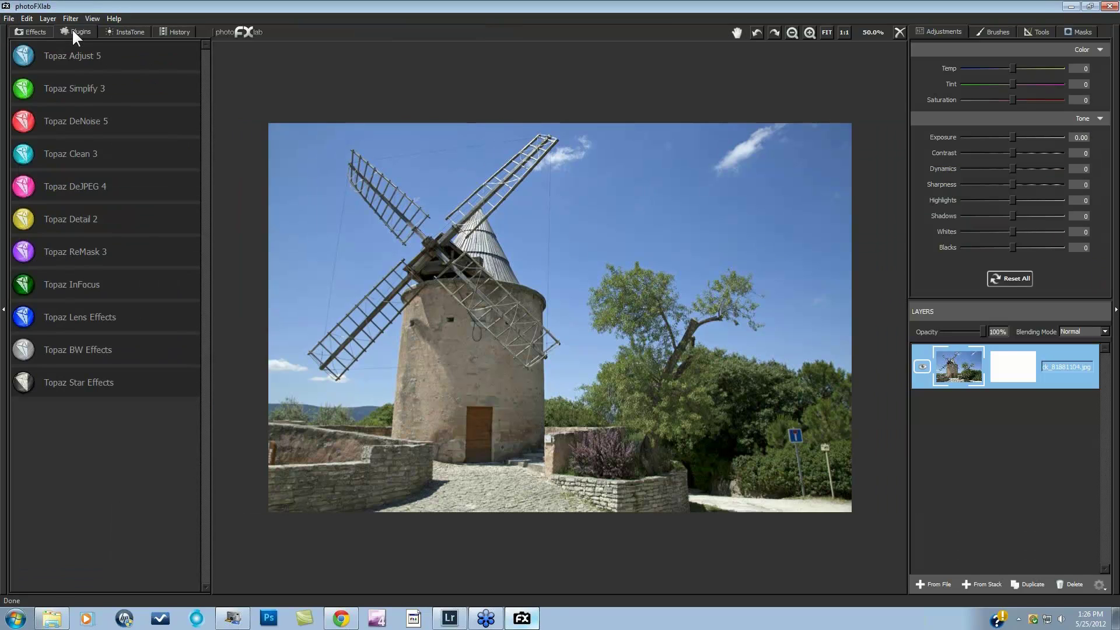
{"action": "left_click", "coordinate": [81, 347]}
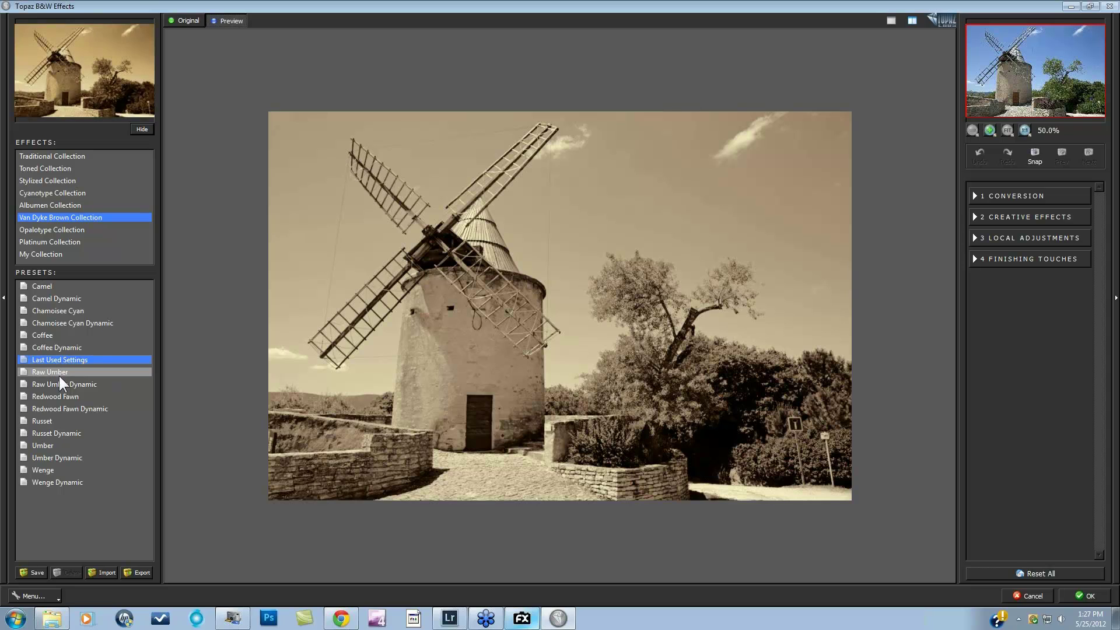
{"action": "left_click", "coordinate": [51, 254]}
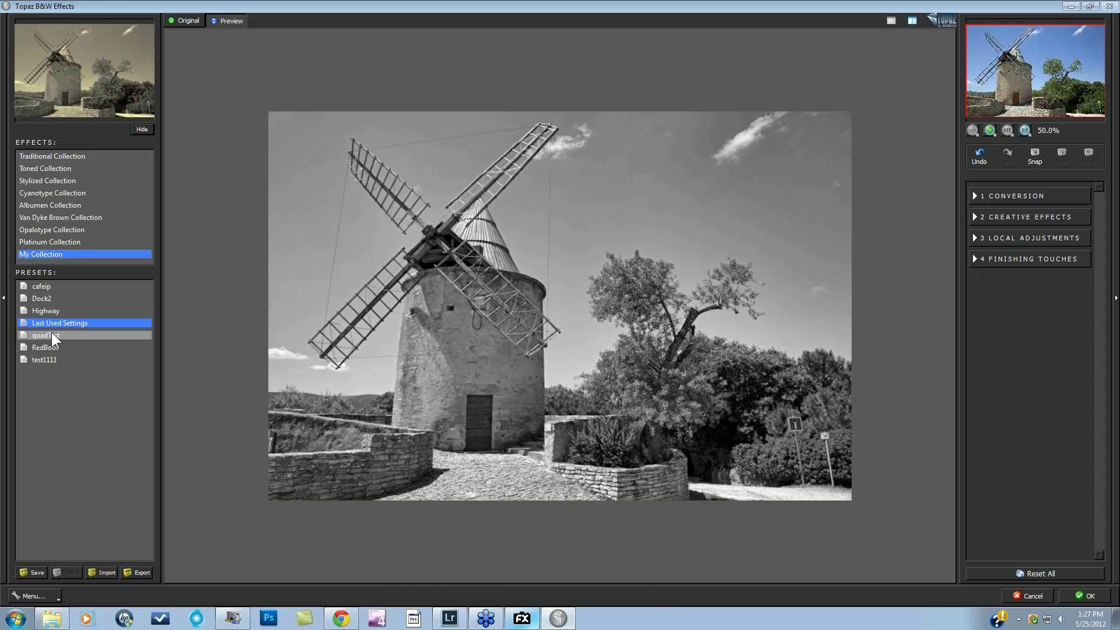
{"action": "left_click", "coordinate": [43, 299]}
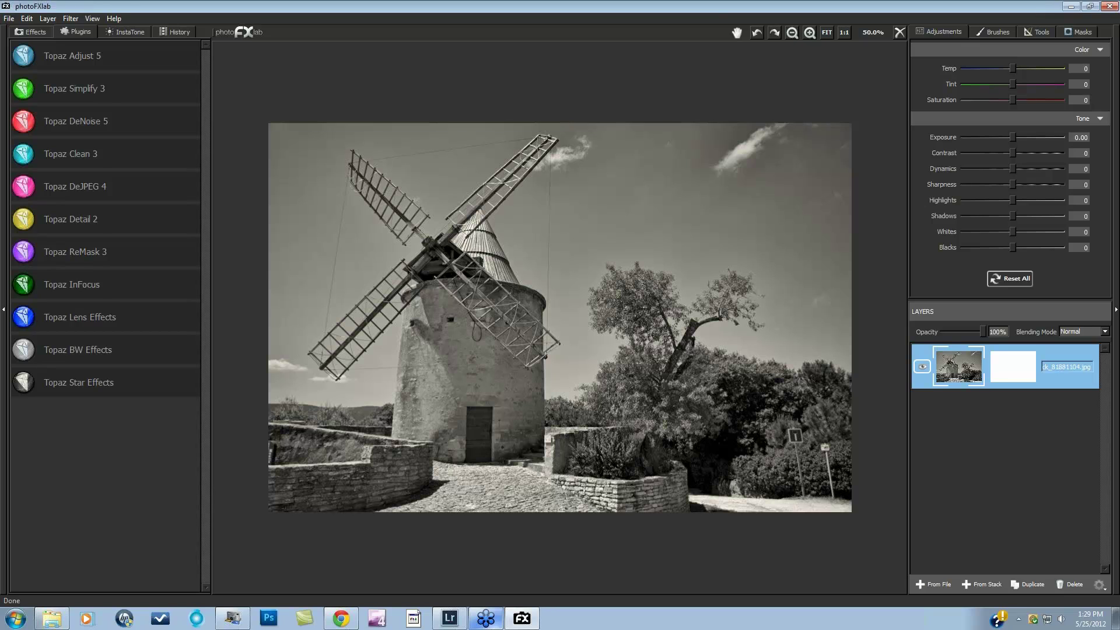
{"action": "left_click", "coordinate": [753, 34]}
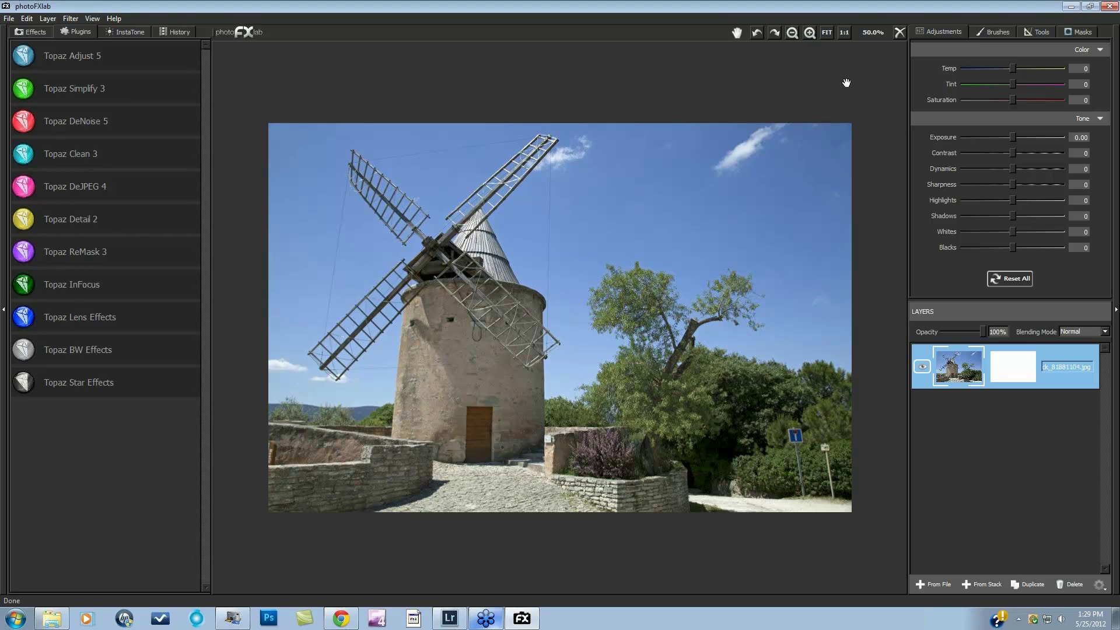
Step: Duplicate the windmill photo layer and make the upper copy the active layer for brushing
{"action": "key", "text": "b"}
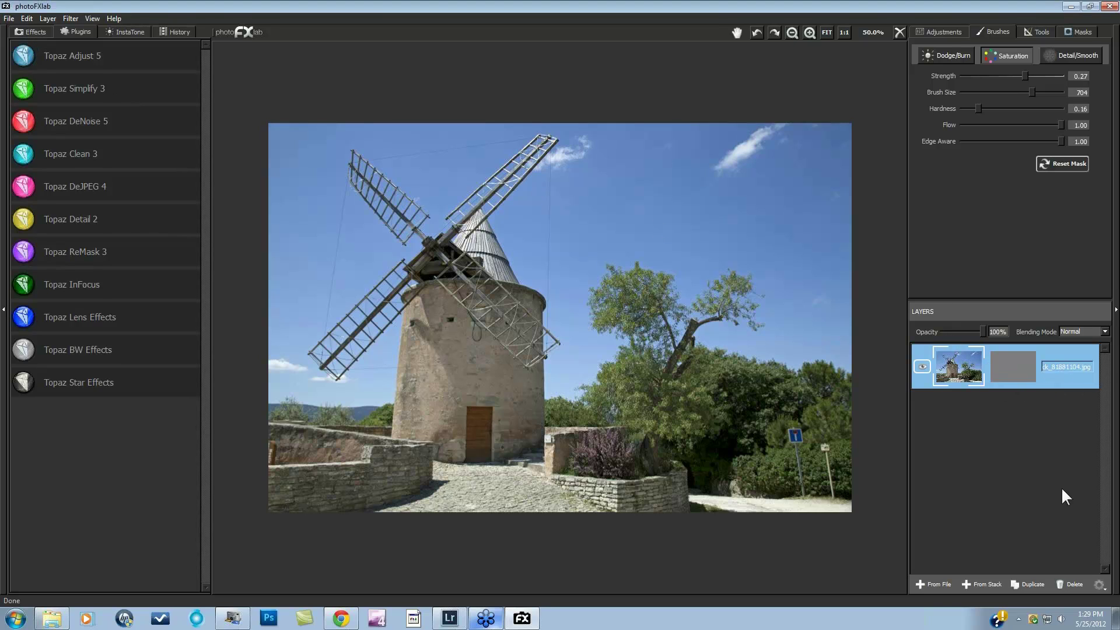
{"action": "left_click", "coordinate": [1031, 579]}
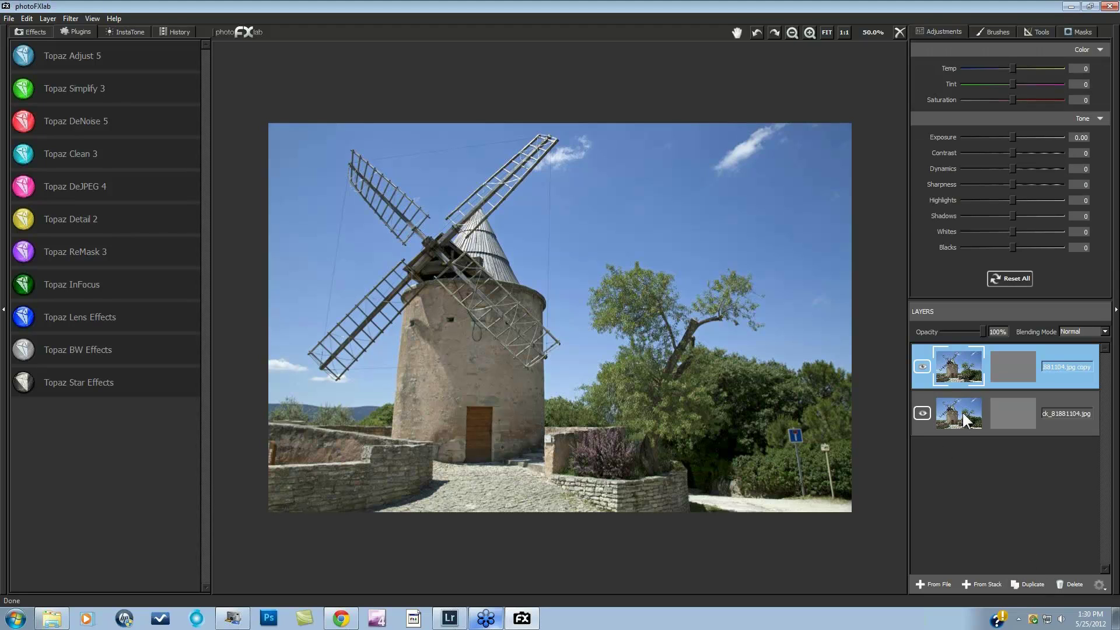
{"action": "left_click", "coordinate": [987, 407]}
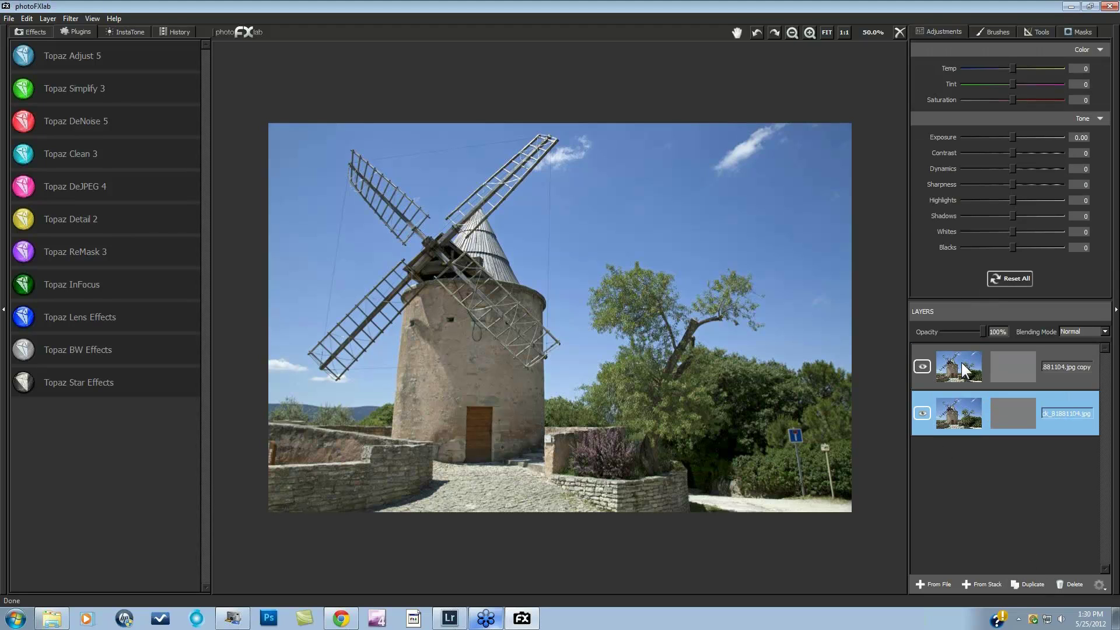
{"action": "left_click", "coordinate": [1010, 136]}
{"action": "left_click", "coordinate": [1016, 278]}
{"action": "left_click", "coordinate": [997, 33]}
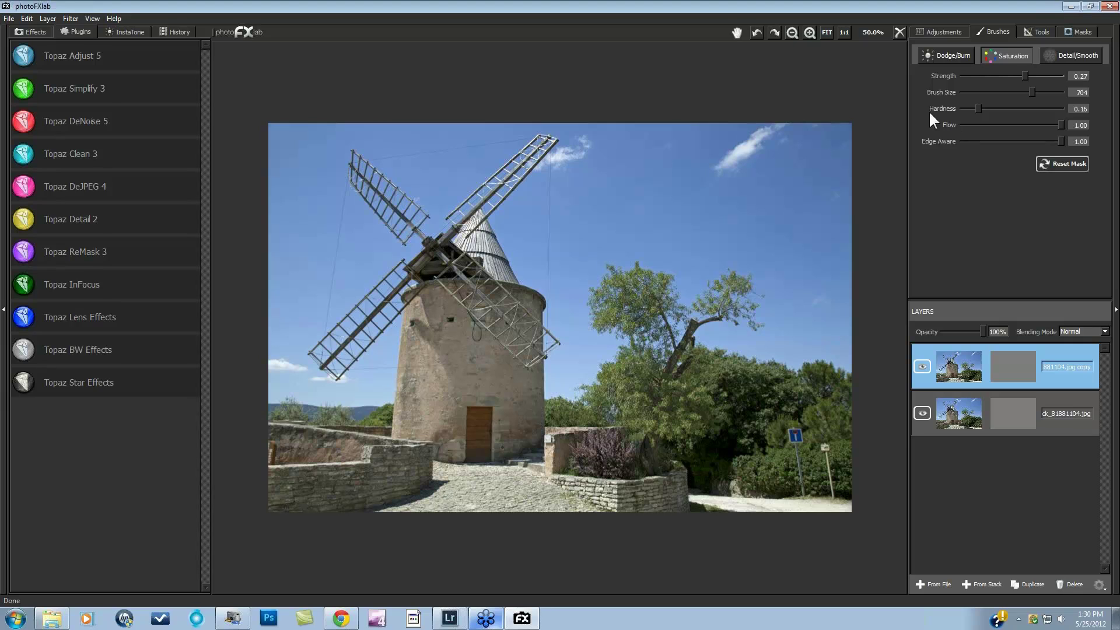
Step: Lighten the sky around the windmill on the layer copy with the Dodge/Burn brush at strength 0.56, size 775 and hardness 0.21
{"action": "left_click", "coordinate": [948, 57]}
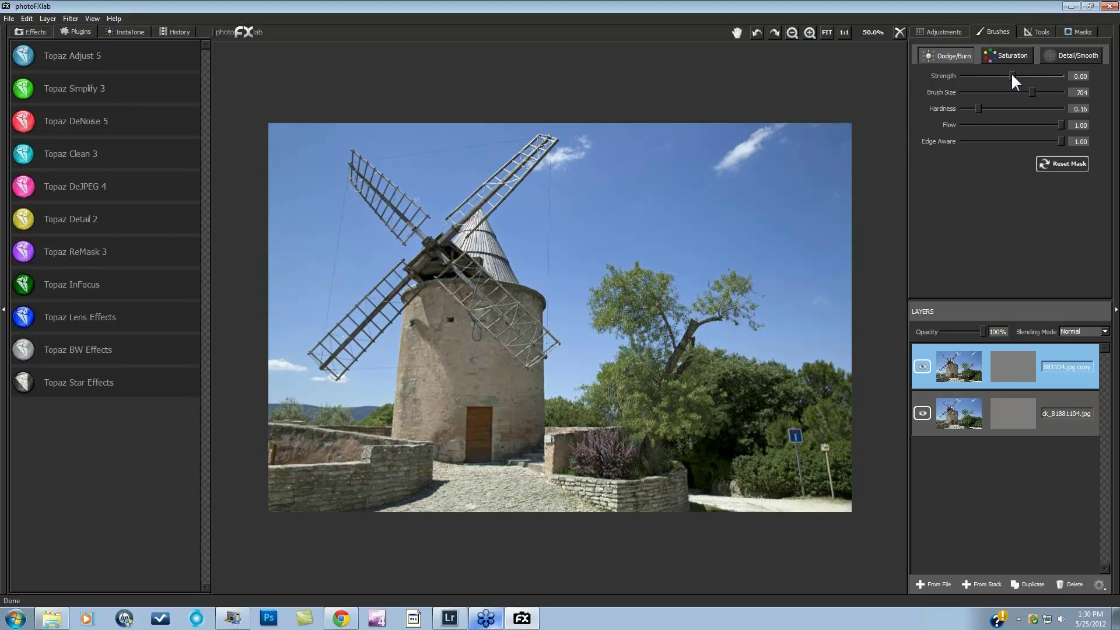
{"action": "mouse_move", "coordinate": [1013, 76]}
{"action": "left_mouse_down"}
{"action": "mouse_move", "coordinate": [1033, 75]}
{"action": "mouse_move", "coordinate": [1038, 92]}
{"action": "mouse_move", "coordinate": [1035, 80]}
{"action": "left_mouse_up"}
{"action": "mouse_move", "coordinate": [777, 324]}
{"action": "left_mouse_down"}
{"action": "mouse_move", "coordinate": [809, 331]}
{"action": "mouse_move", "coordinate": [830, 227]}
{"action": "mouse_move", "coordinate": [680, 257]}
{"action": "mouse_move", "coordinate": [695, 260]}
{"action": "mouse_move", "coordinate": [708, 213]}
{"action": "mouse_move", "coordinate": [700, 233]}
{"action": "mouse_move", "coordinate": [765, 232]}
{"action": "mouse_move", "coordinate": [685, 173]}
{"action": "mouse_move", "coordinate": [691, 182]}
{"action": "mouse_move", "coordinate": [768, 140]}
{"action": "mouse_move", "coordinate": [749, 135]}
{"action": "mouse_move", "coordinate": [734, 165]}
{"action": "mouse_move", "coordinate": [776, 154]}
{"action": "mouse_move", "coordinate": [782, 131]}
{"action": "mouse_move", "coordinate": [838, 138]}
{"action": "left_mouse_up"}
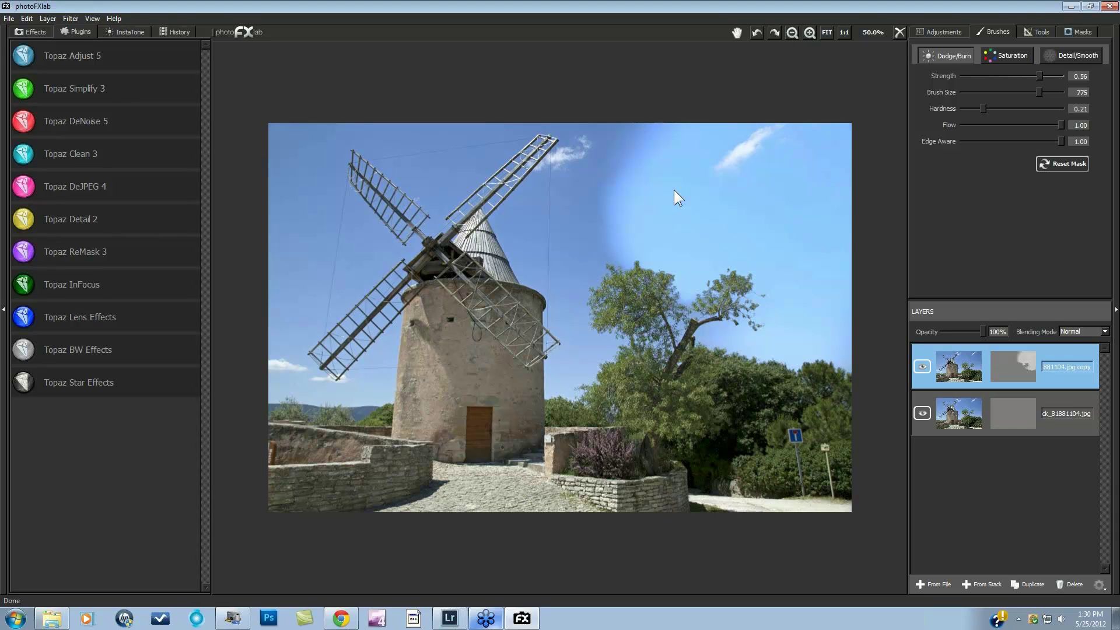
{"action": "left_click_drag", "start_coordinate": [584, 158], "coordinate": [575, 171]}
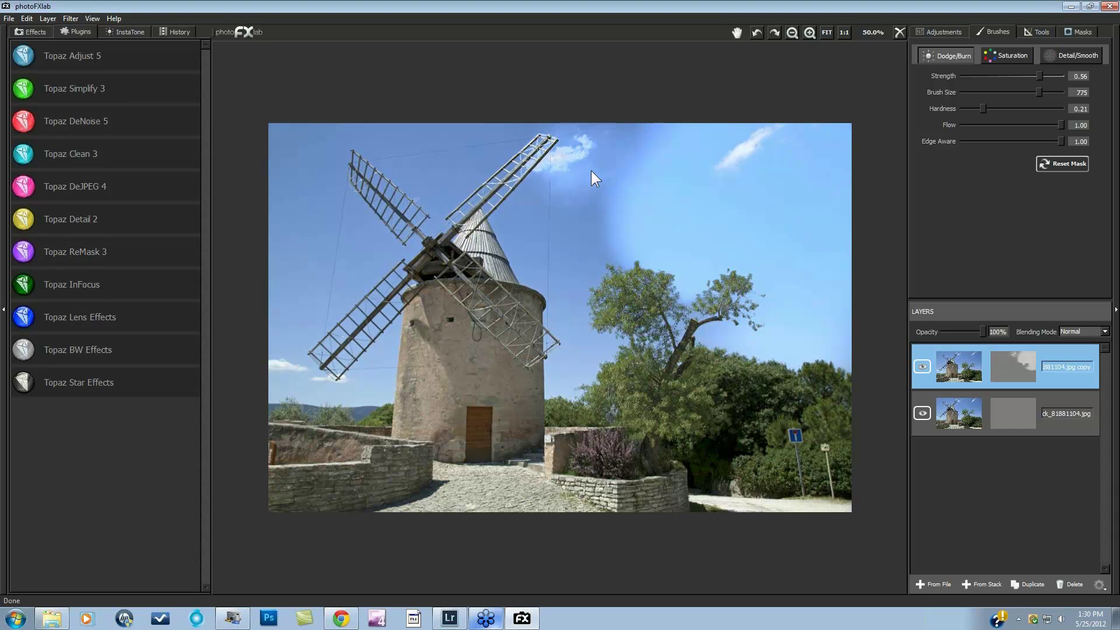
{"action": "left_click_drag", "start_coordinate": [312, 157], "coordinate": [309, 157]}
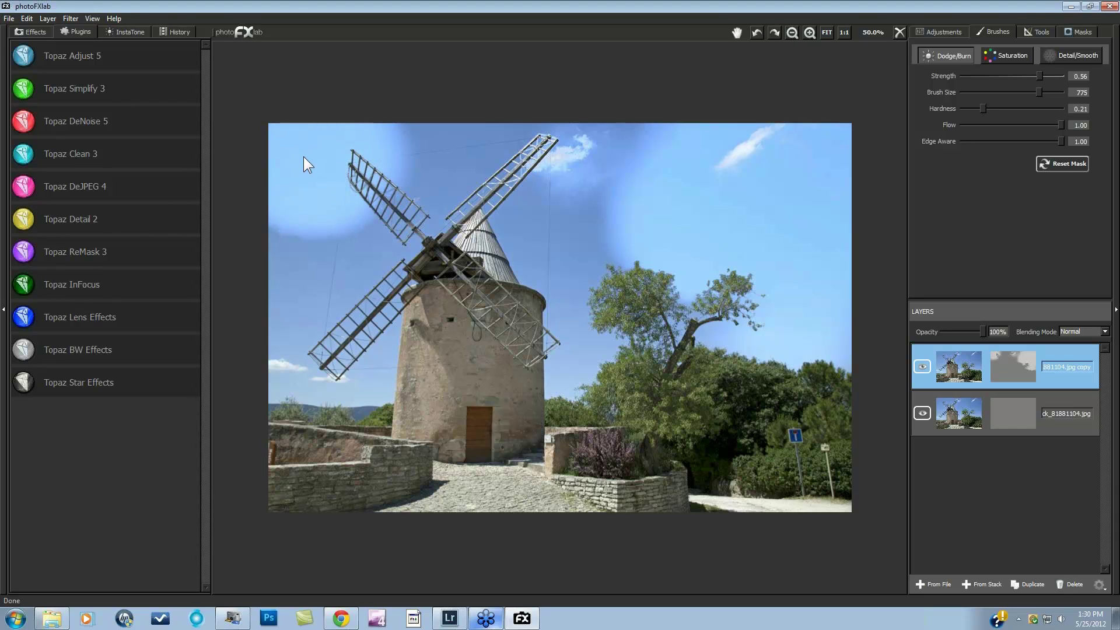
{"action": "left_click_drag", "start_coordinate": [304, 154], "coordinate": [298, 305]}
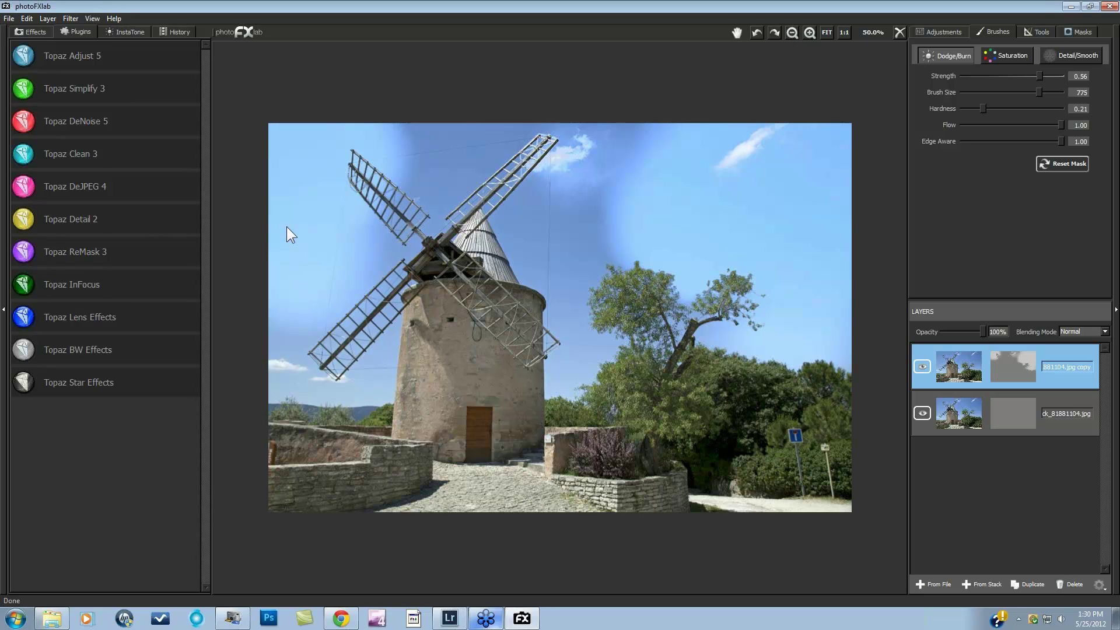
{"action": "left_click_drag", "start_coordinate": [411, 135], "coordinate": [440, 194]}
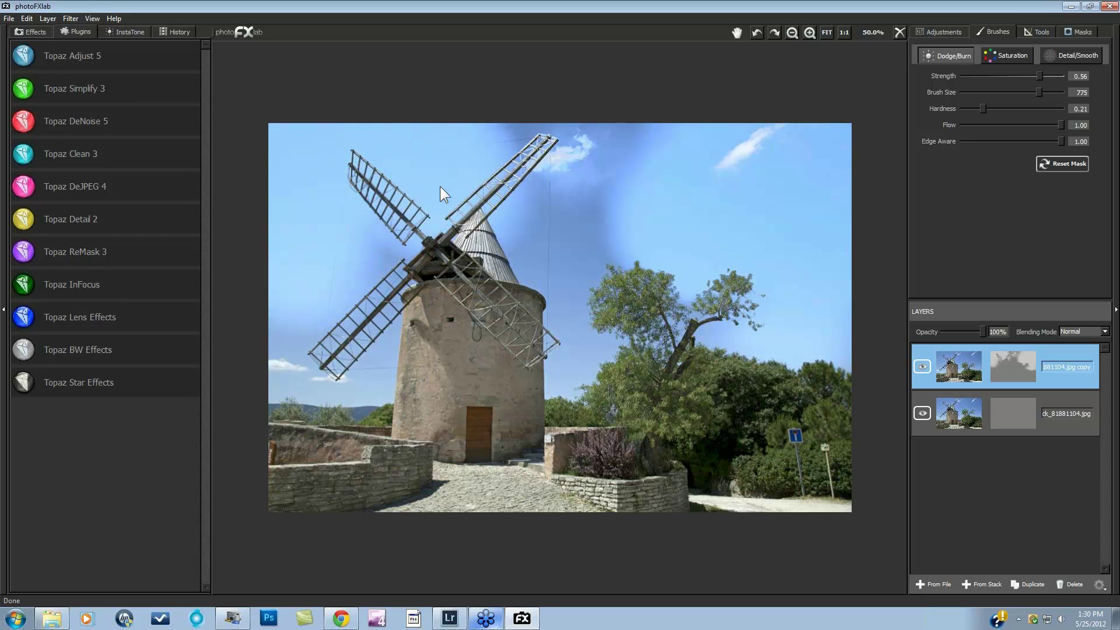
{"action": "left_click_drag", "start_coordinate": [371, 249], "coordinate": [478, 249]}
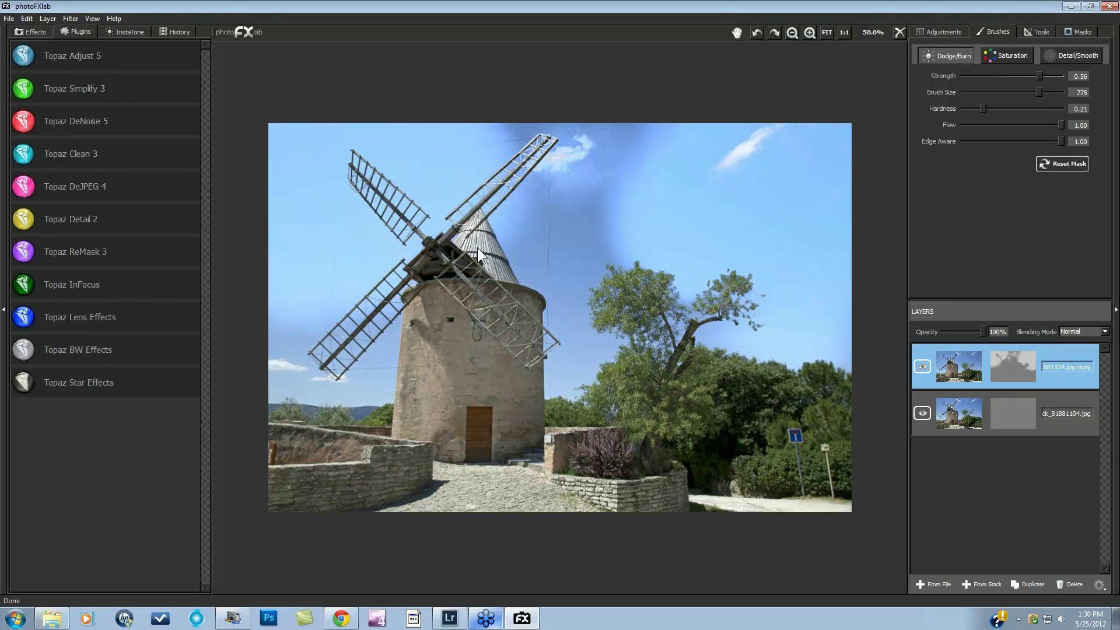
{"action": "left_click", "coordinate": [522, 232]}
{"action": "mouse_move", "coordinate": [590, 202]}
{"action": "left_mouse_down"}
{"action": "mouse_move", "coordinate": [586, 152]}
{"action": "mouse_move", "coordinate": [564, 139]}
{"action": "left_mouse_up"}
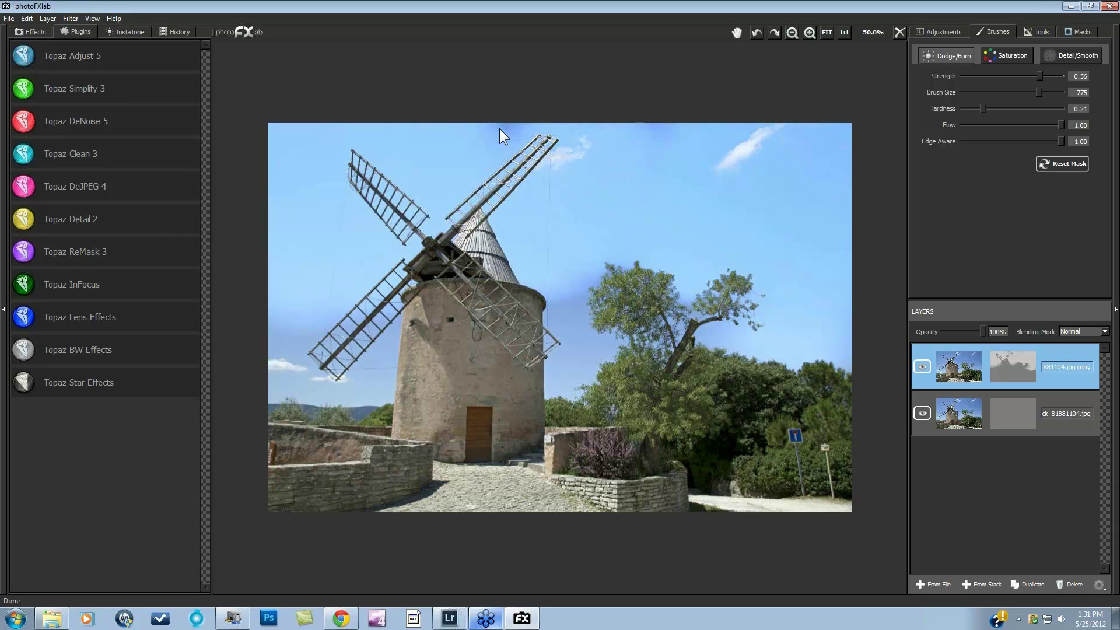
{"action": "left_click", "coordinate": [312, 308]}
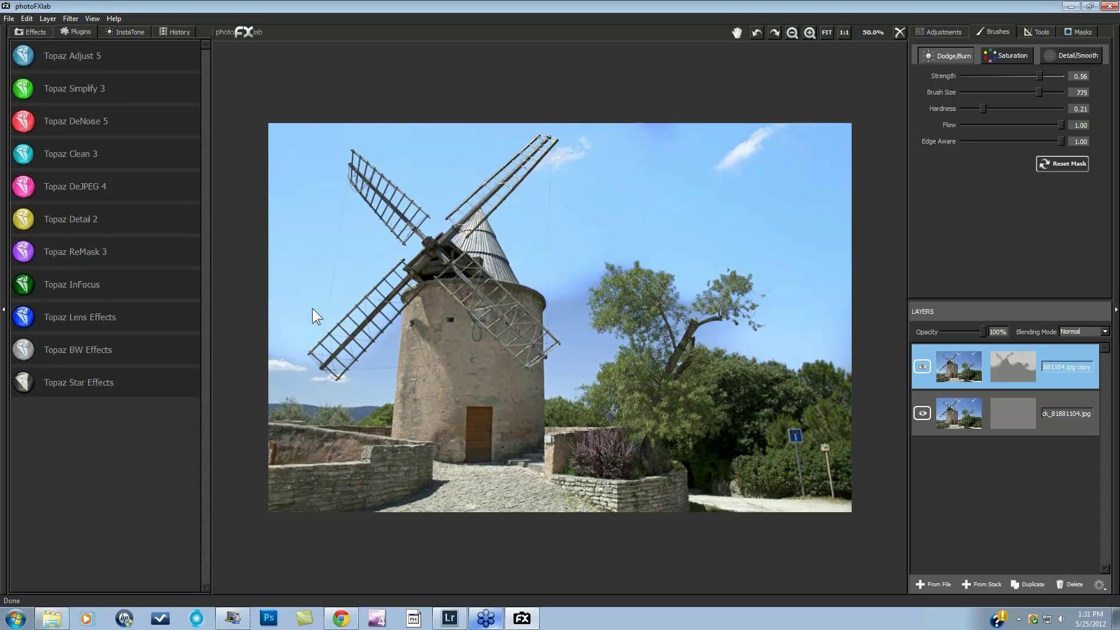
{"action": "left_click", "coordinate": [368, 387]}
{"action": "mouse_move", "coordinate": [366, 386]}
{"action": "left_mouse_down"}
{"action": "mouse_move", "coordinate": [289, 379]}
{"action": "mouse_move", "coordinate": [286, 362]}
{"action": "left_mouse_up"}
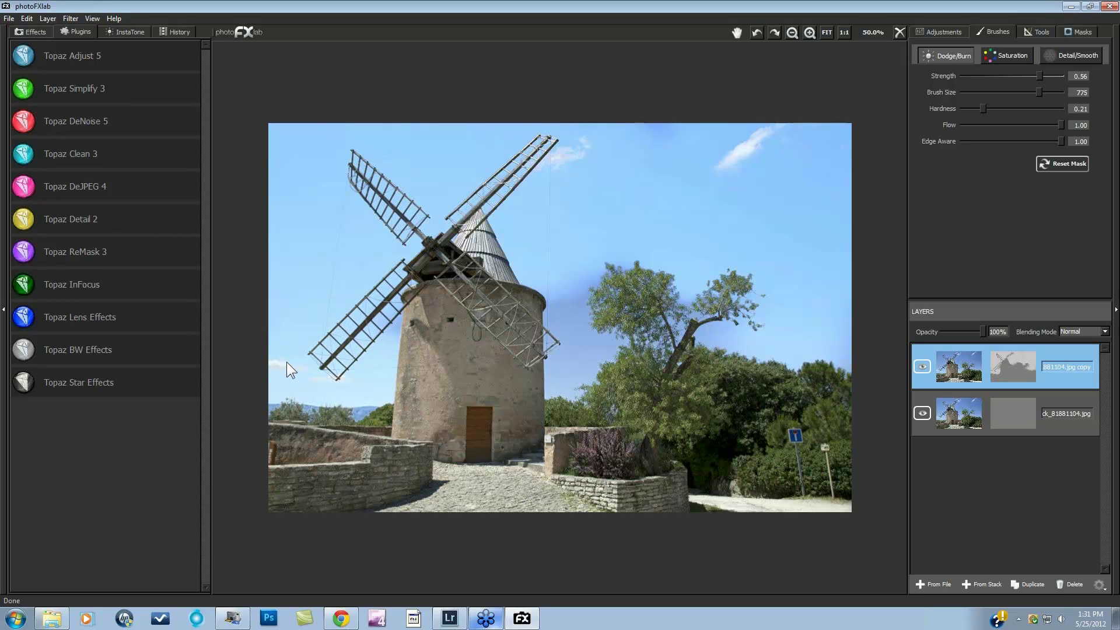
{"action": "left_click", "coordinate": [388, 338]}
{"action": "left_click_drag", "start_coordinate": [574, 364], "coordinate": [576, 358]}
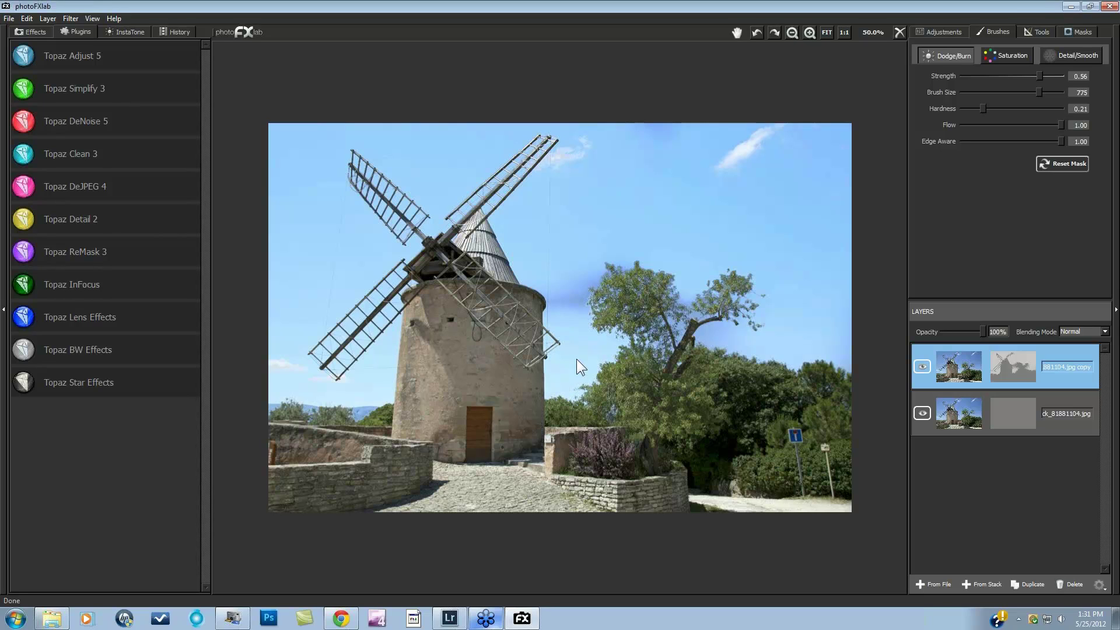
Step: Dodge the remaining sky around the tree, lowering the brush hardness to 0.06 for the last stroke
{"action": "left_click", "coordinate": [695, 268]}
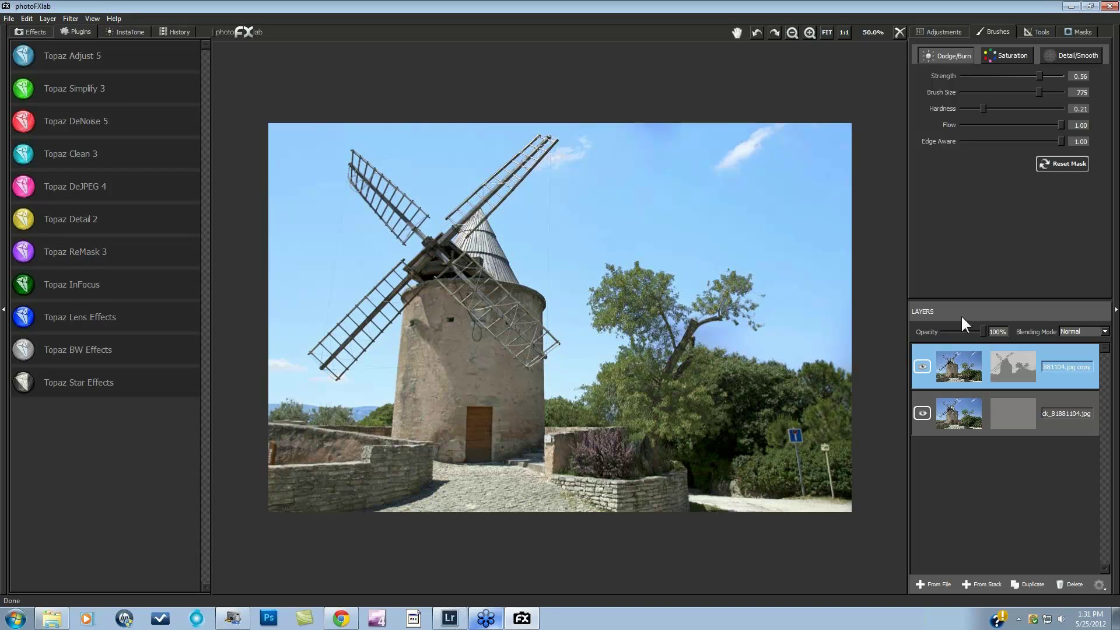
{"action": "left_click_drag", "start_coordinate": [975, 109], "coordinate": [967, 109]}
{"action": "left_click_drag", "start_coordinate": [722, 334], "coordinate": [719, 337]}
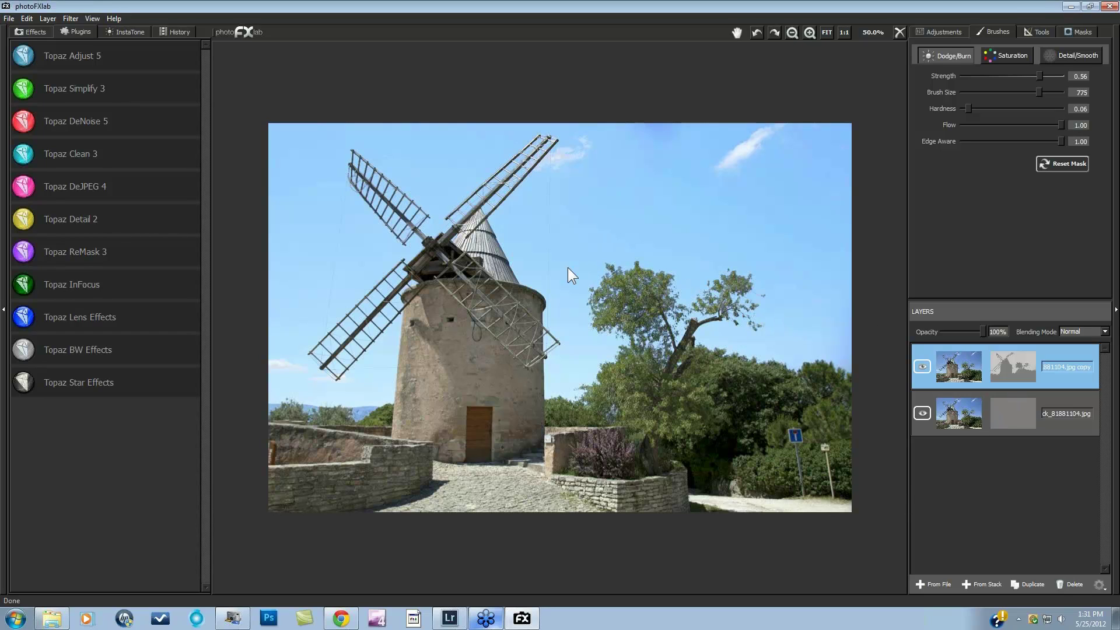
Step: Toggle the visibility of the dodged layer copy repeatedly to compare the sky before and after
{"action": "left_click", "coordinate": [923, 365]}
{"action": "left_click", "coordinate": [922, 365]}
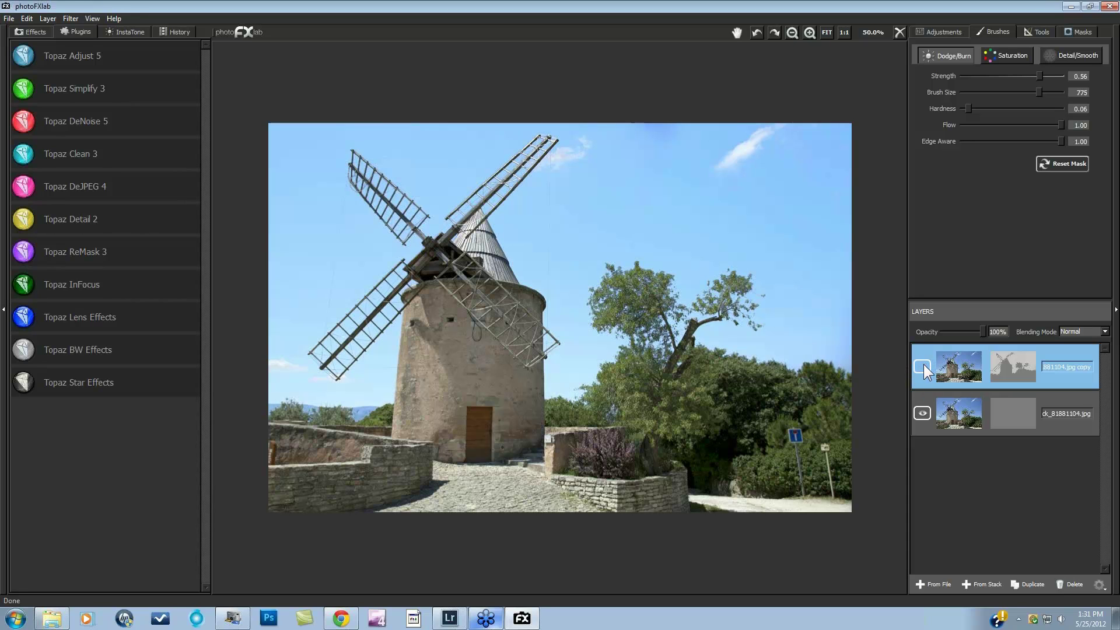
{"action": "left_click", "coordinate": [923, 365]}
{"action": "left_click", "coordinate": [923, 365]}
{"action": "left_click", "coordinate": [923, 366]}
{"action": "left_click", "coordinate": [923, 365]}
{"action": "left_click", "coordinate": [922, 365]}
{"action": "left_click", "coordinate": [923, 365]}
{"action": "left_click", "coordinate": [923, 365]}
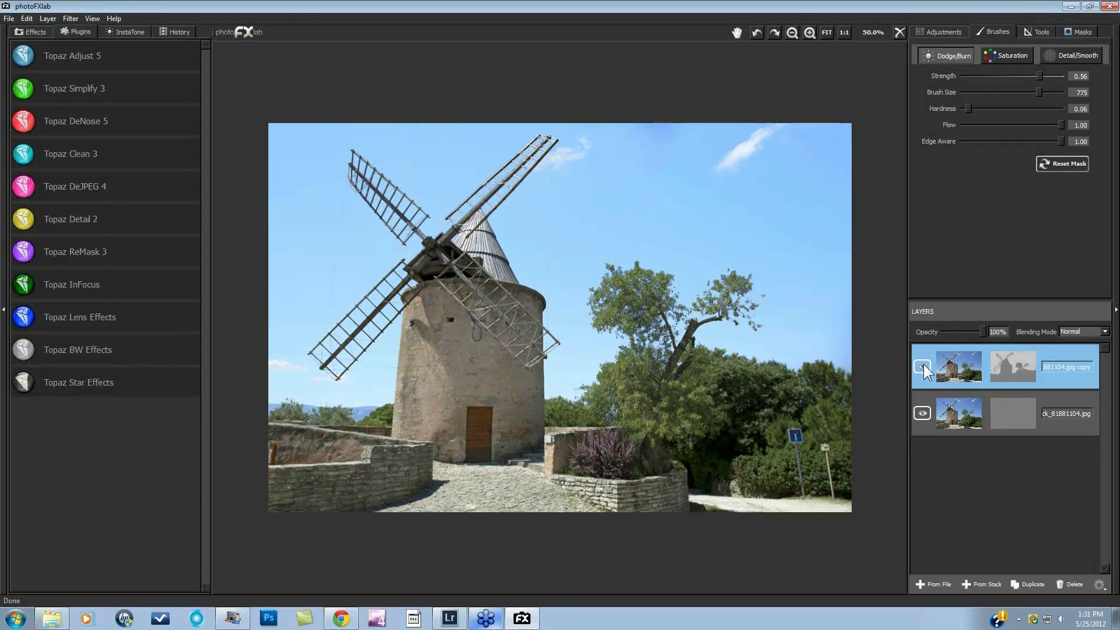